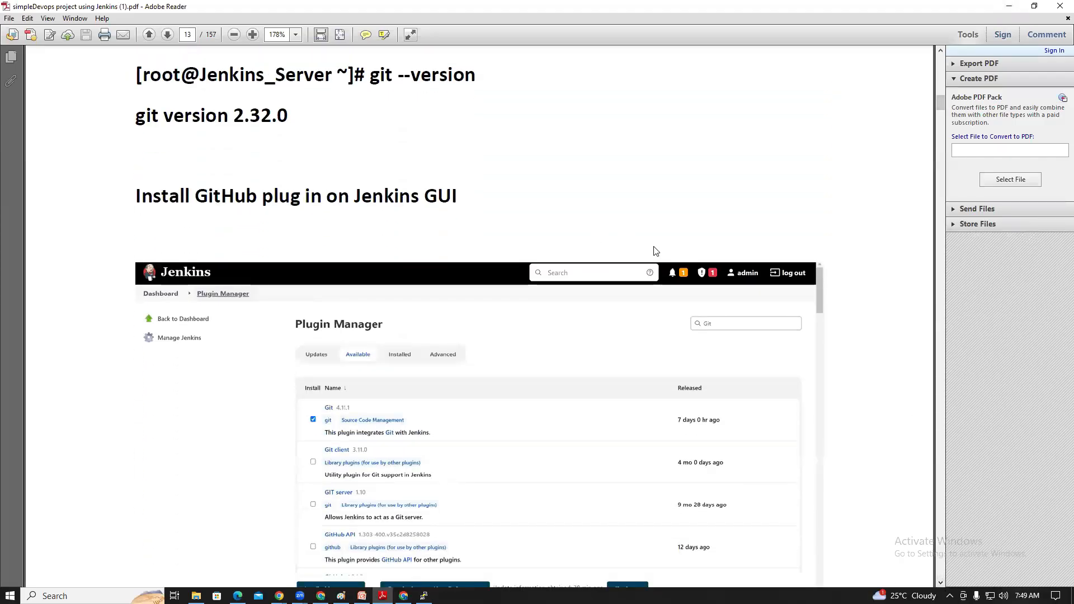
- Switch to the server's terminal, clear it and check the installed Git version with git --version
{"action": "left_click", "coordinate": [424, 596]}
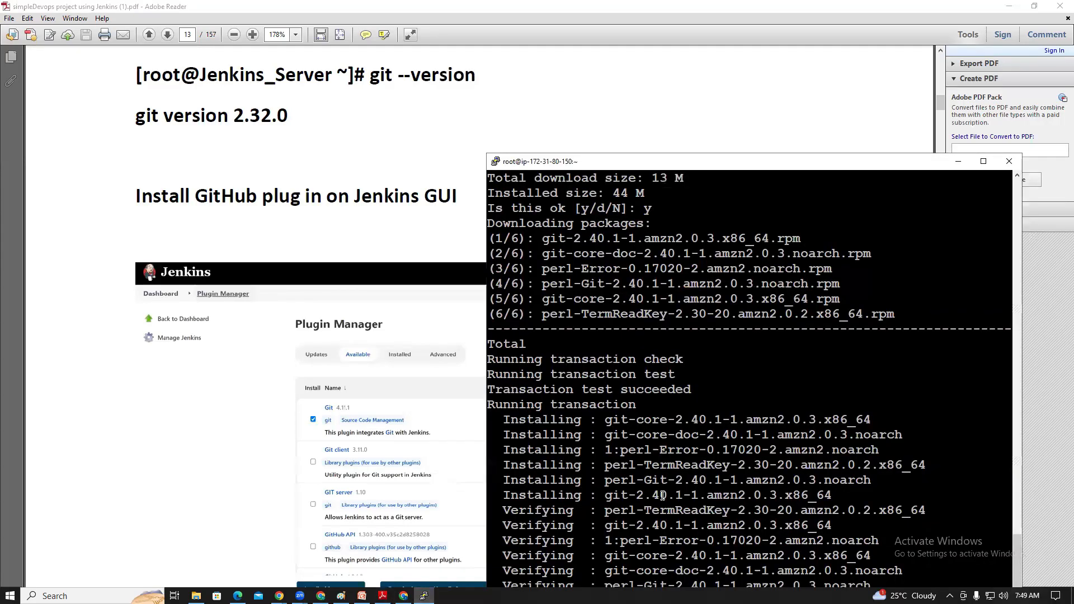
{"action": "left_click_drag", "start_coordinate": [745, 162], "coordinate": [760, 38]}
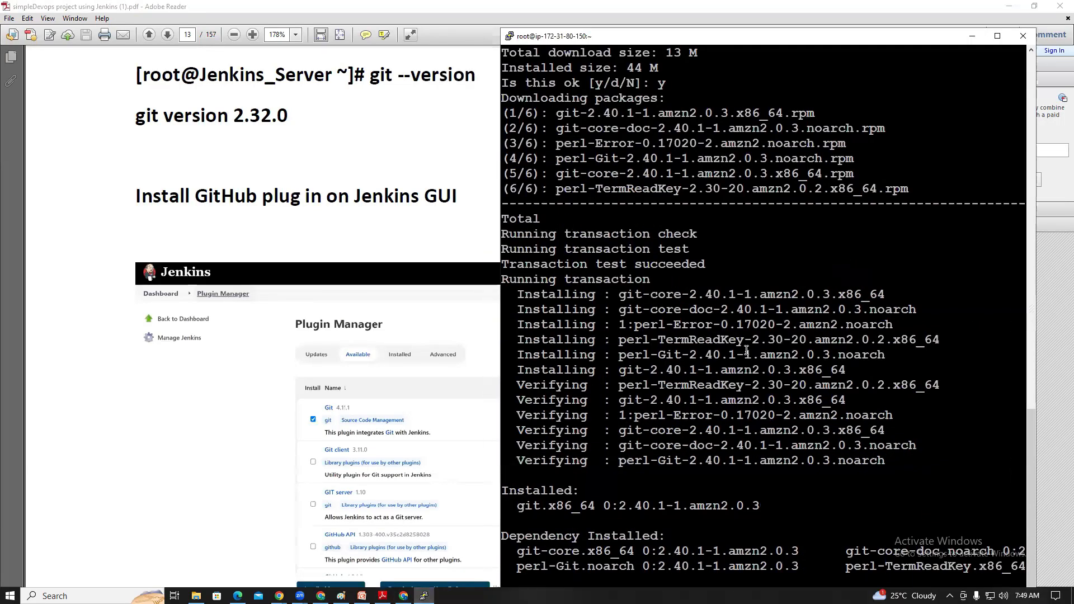
{"action": "key", "text": "ctrl+l"}
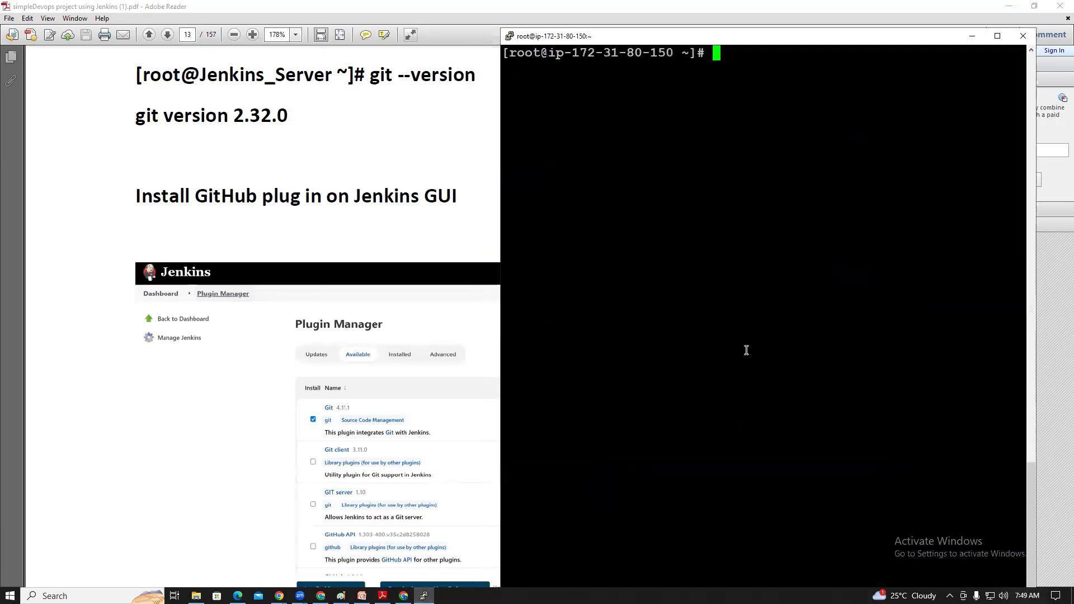
{"action": "type", "text": "git --version"}
{"action": "key", "text": "Return"}
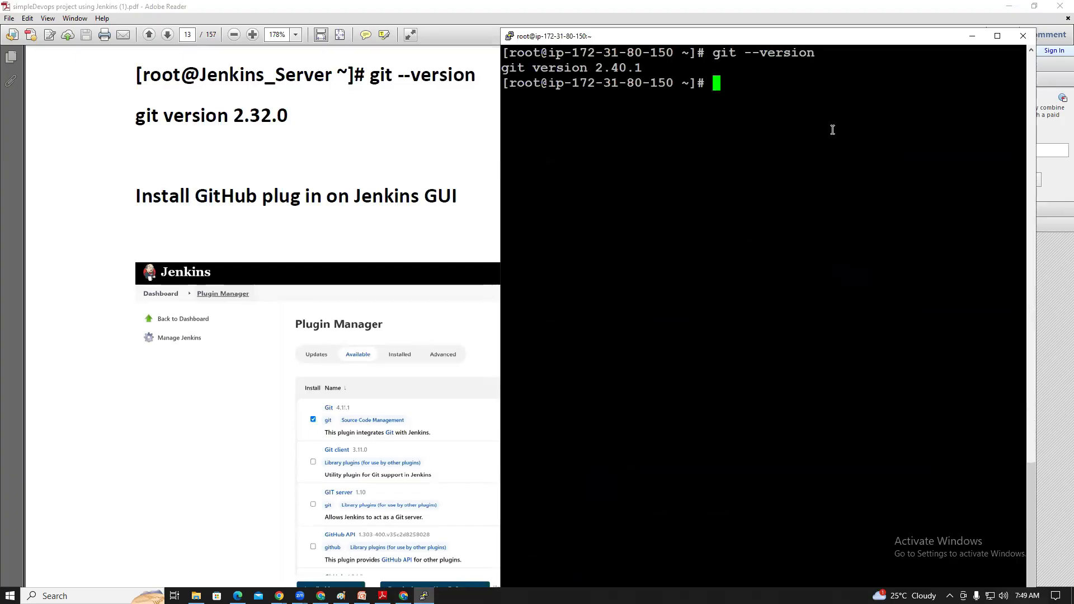
{"action": "left_click", "coordinate": [971, 37]}
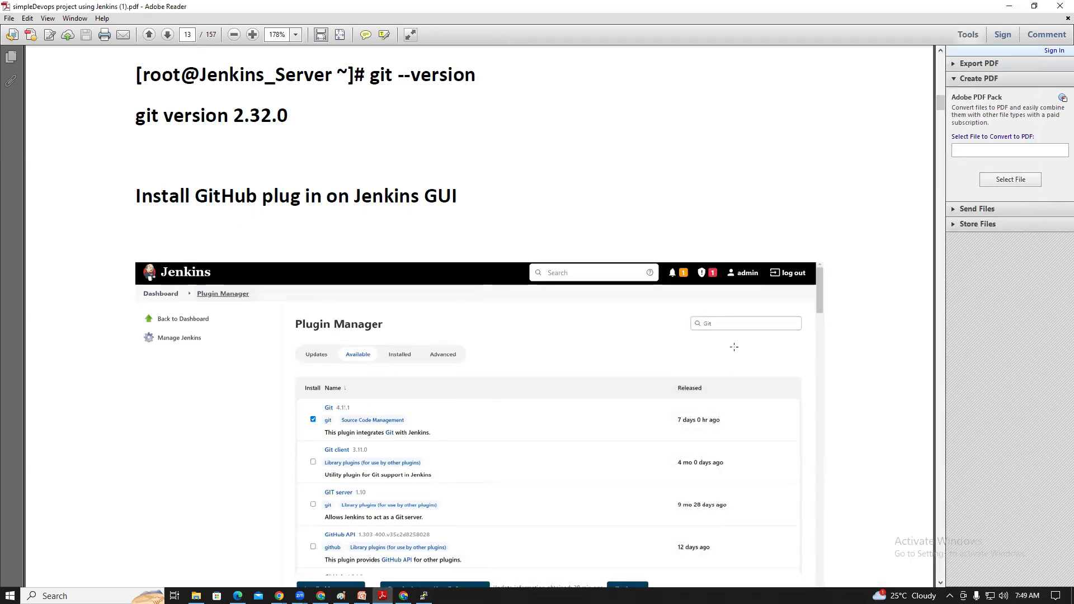
- Consult the guide's GitHub plugin section, switch to Jenkins in the browser and open the list of available plugins after refreshing the update information
{"action": "left_click", "coordinate": [939, 582]}
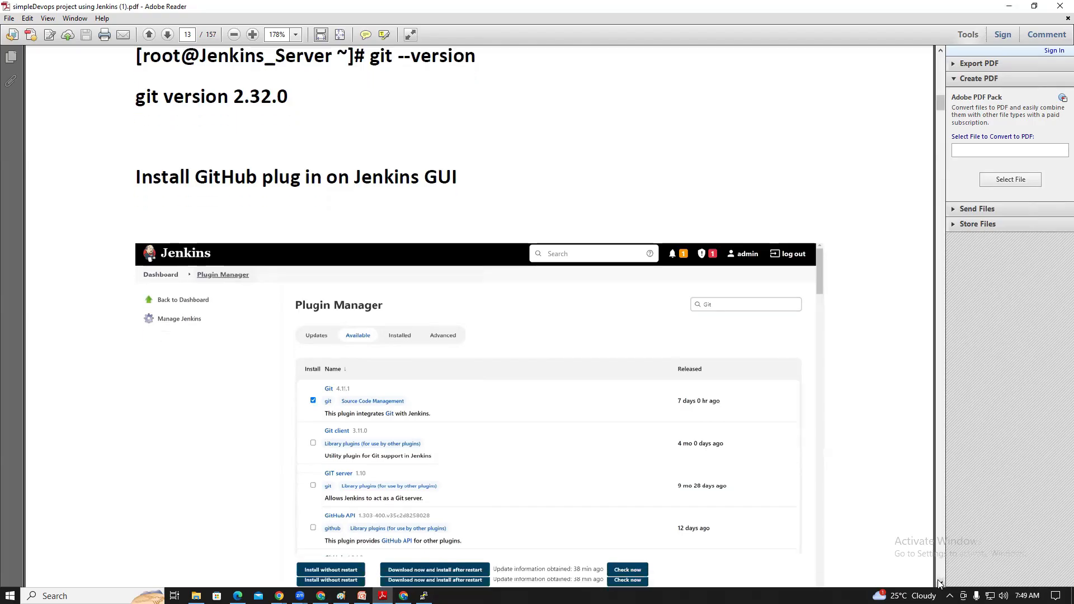
{"action": "left_click", "coordinate": [940, 584]}
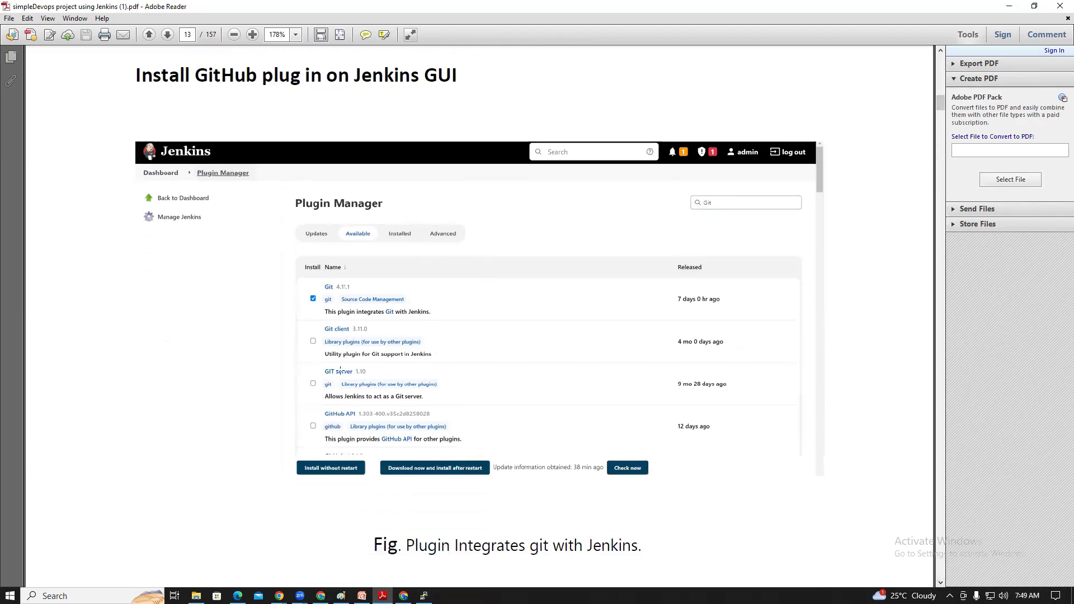
{"action": "left_click", "coordinate": [403, 596]}
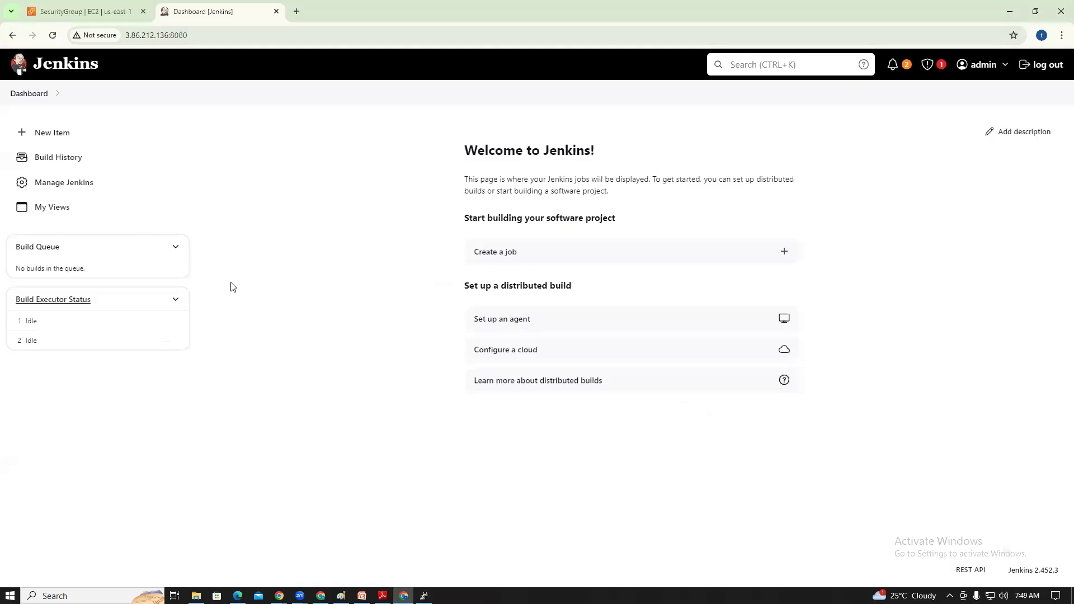
{"action": "left_click", "coordinate": [55, 189]}
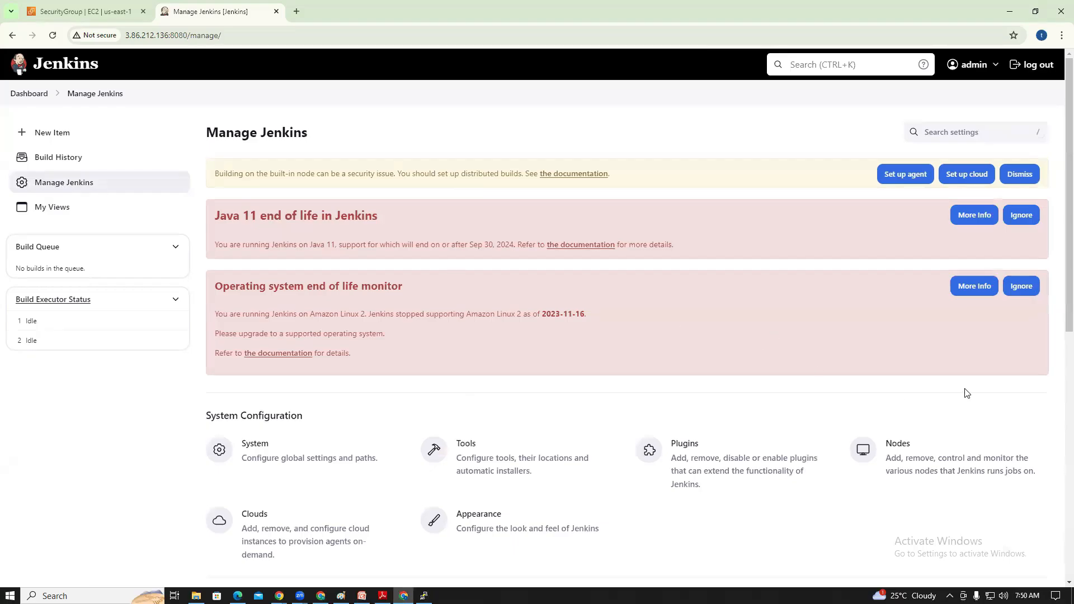
{"action": "left_click", "coordinate": [688, 446]}
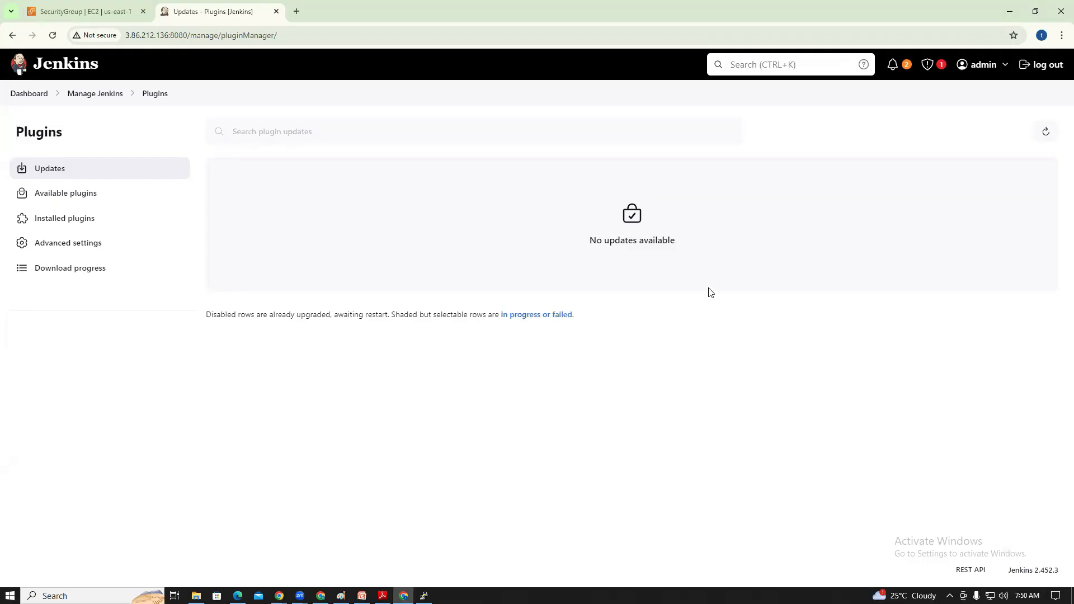
{"action": "left_click", "coordinate": [1046, 133]}
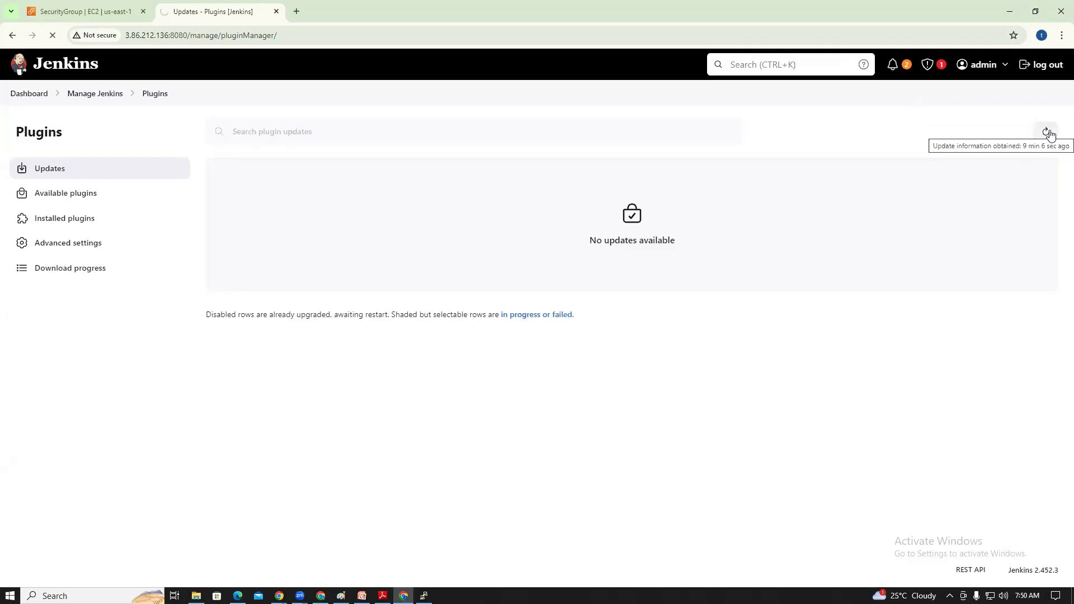
{"action": "left_click", "coordinate": [75, 192]}
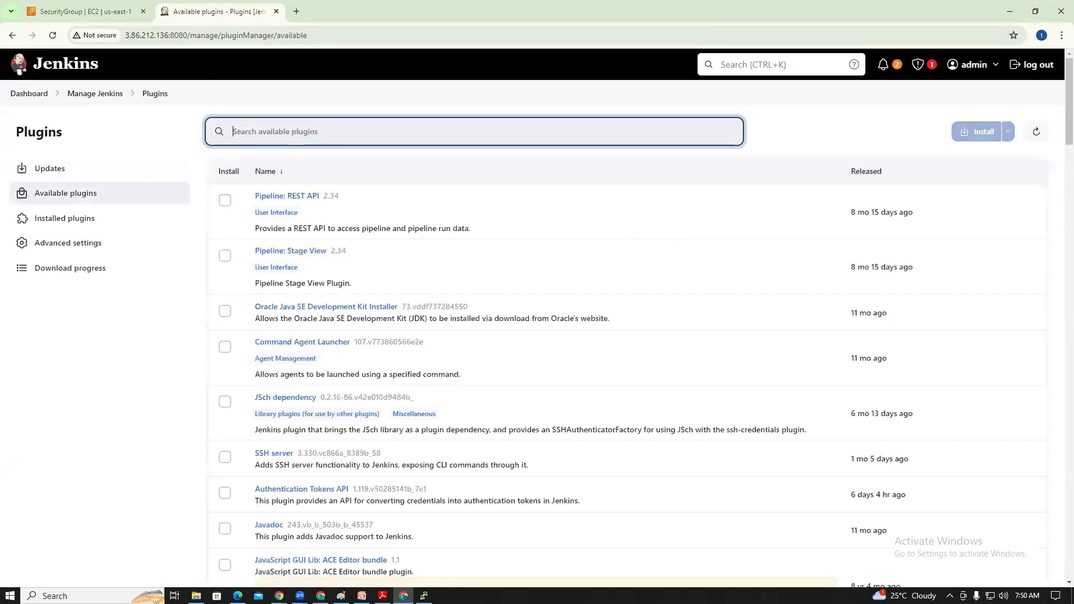
- Check the plugin figures in the PDF guide, and search Jenkins' available plugins for "git"
{"action": "left_click", "coordinate": [382, 596]}
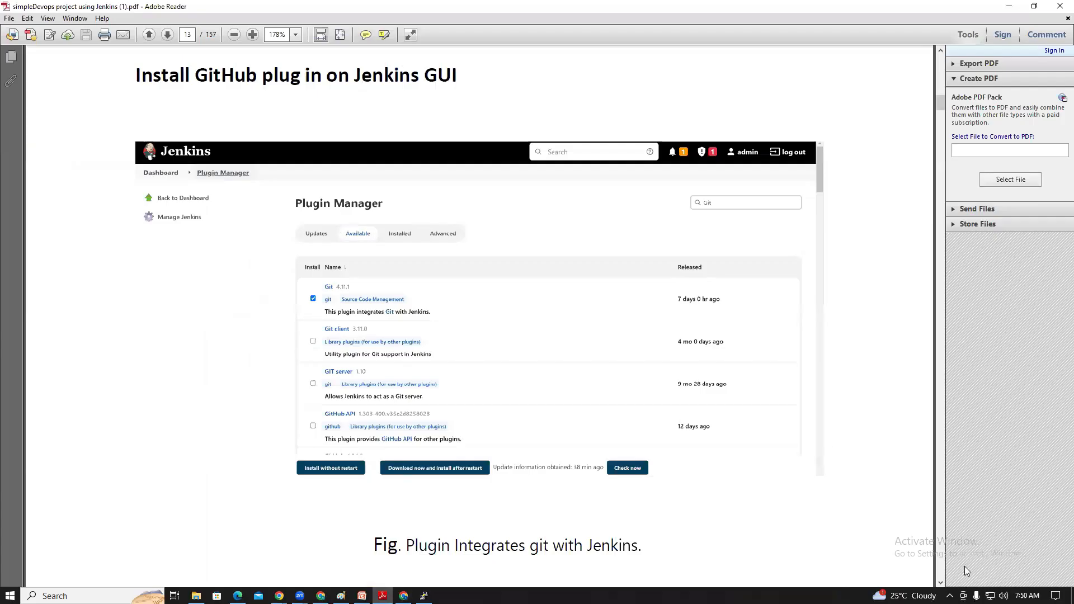
{"action": "left_click", "coordinate": [940, 582]}
{"action": "left_click_drag", "start_coordinate": [940, 582], "coordinate": [940, 582]}
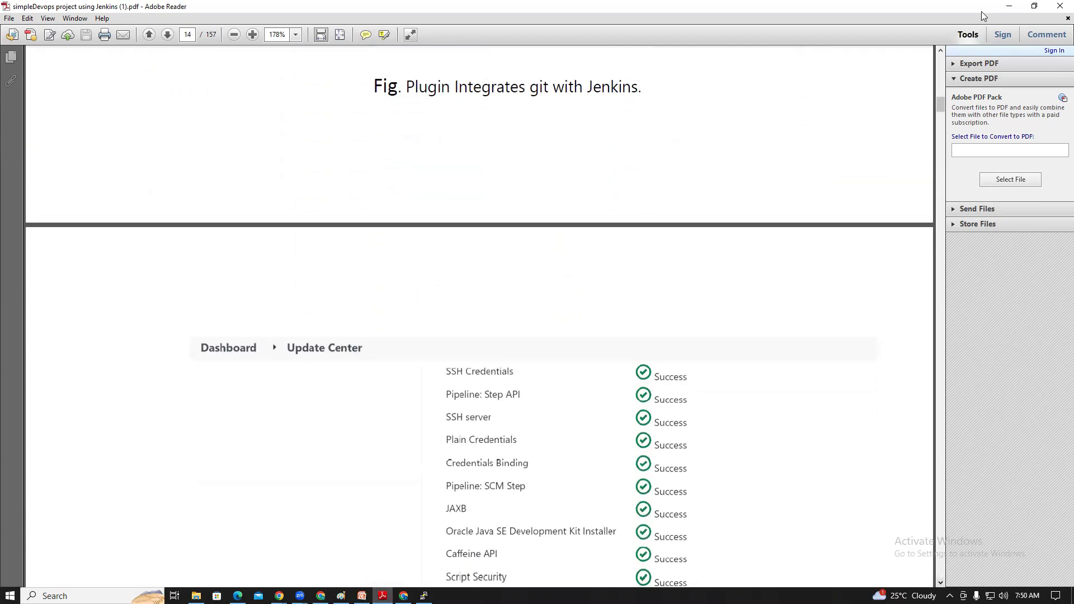
{"action": "left_click", "coordinate": [1009, 6]}
{"action": "type", "text": "g"}
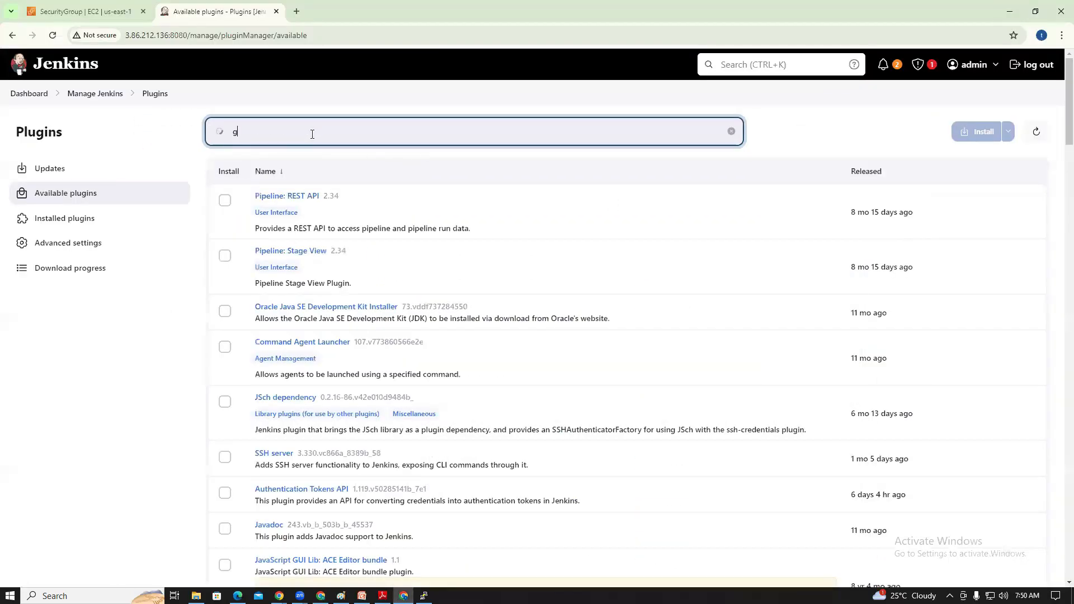
{"action": "type", "text": "it"}
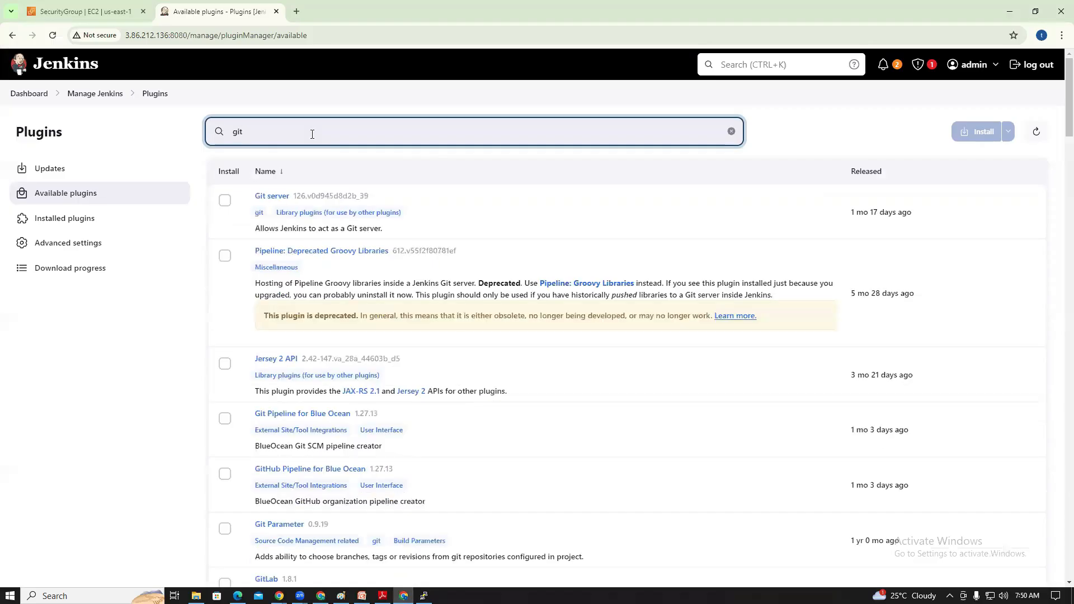
- Install the Git server plugin from the search results and review its download progress
{"action": "left_click", "coordinate": [225, 200]}
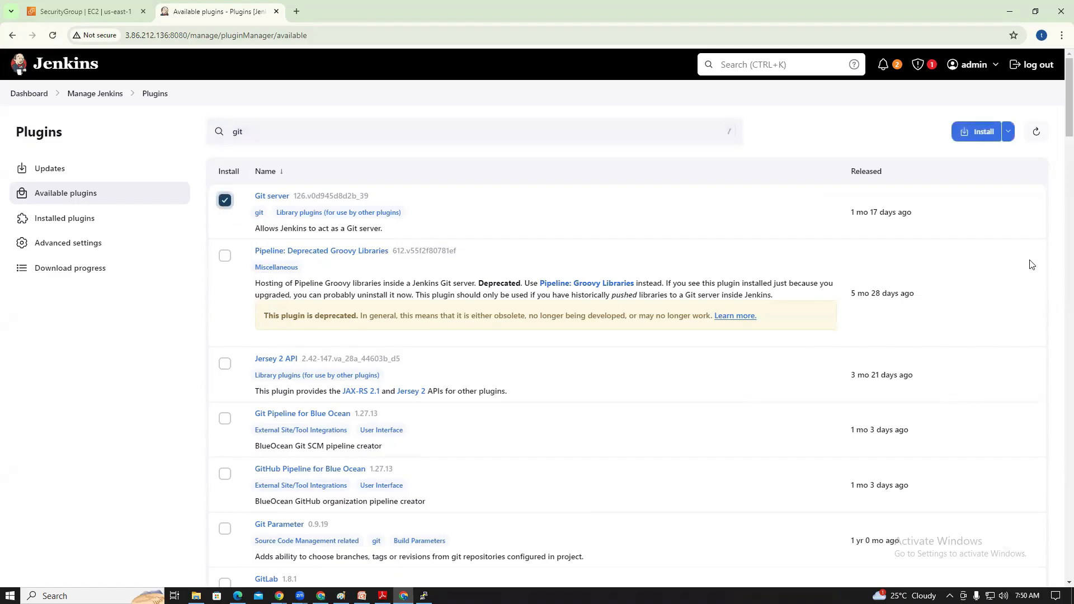
{"action": "scroll", "coordinate": [1059, 140], "scroll_direction": "down", "scroll_amount": 3}
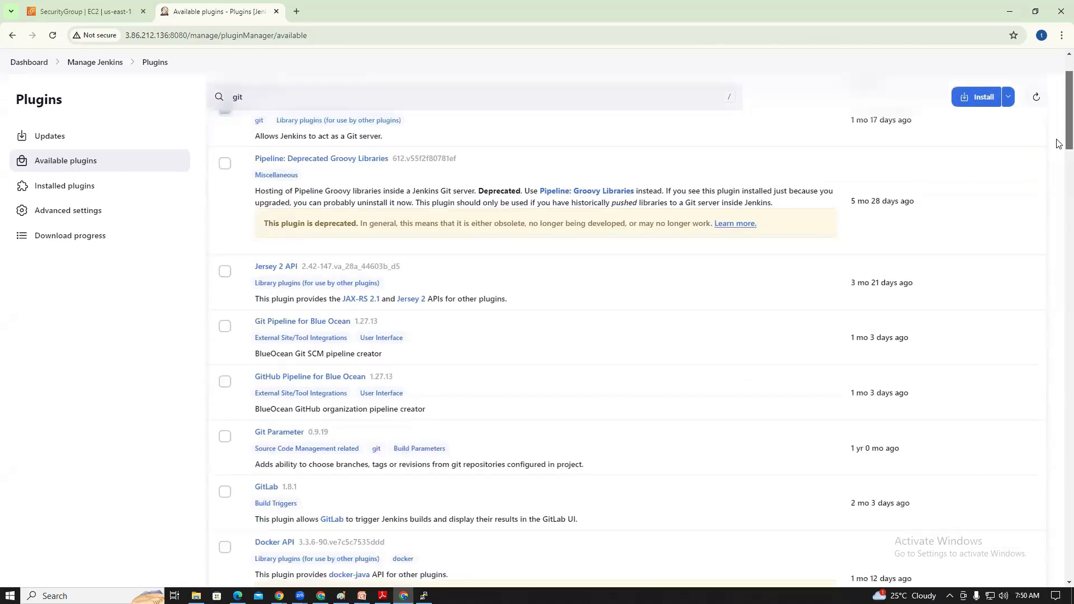
{"action": "scroll", "coordinate": [1059, 155], "scroll_direction": "down", "scroll_amount": 6}
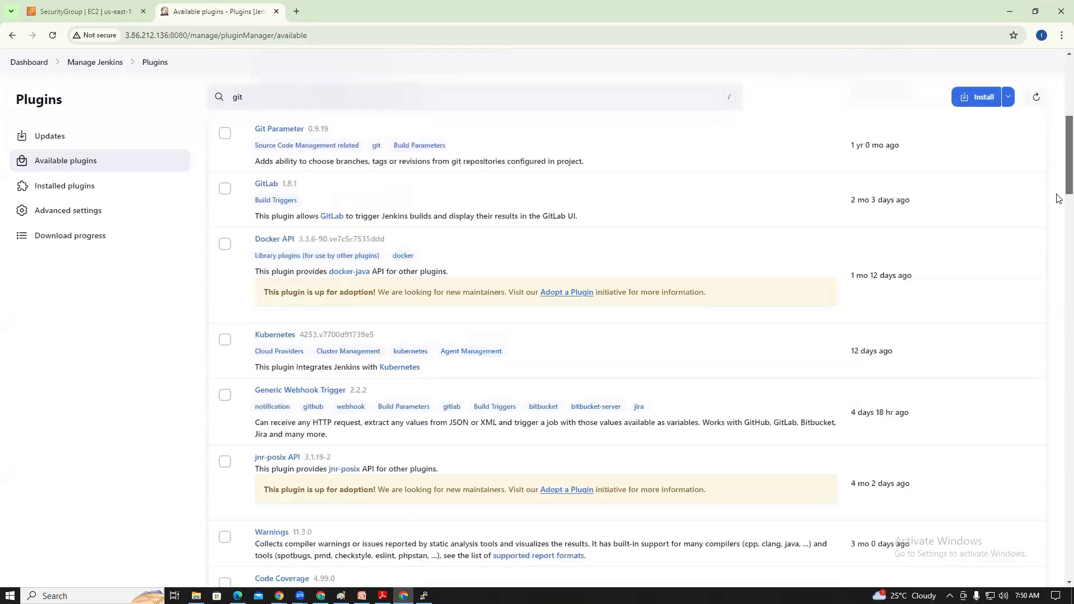
{"action": "left_click_drag", "start_coordinate": [1056, 199], "coordinate": [1067, 130]}
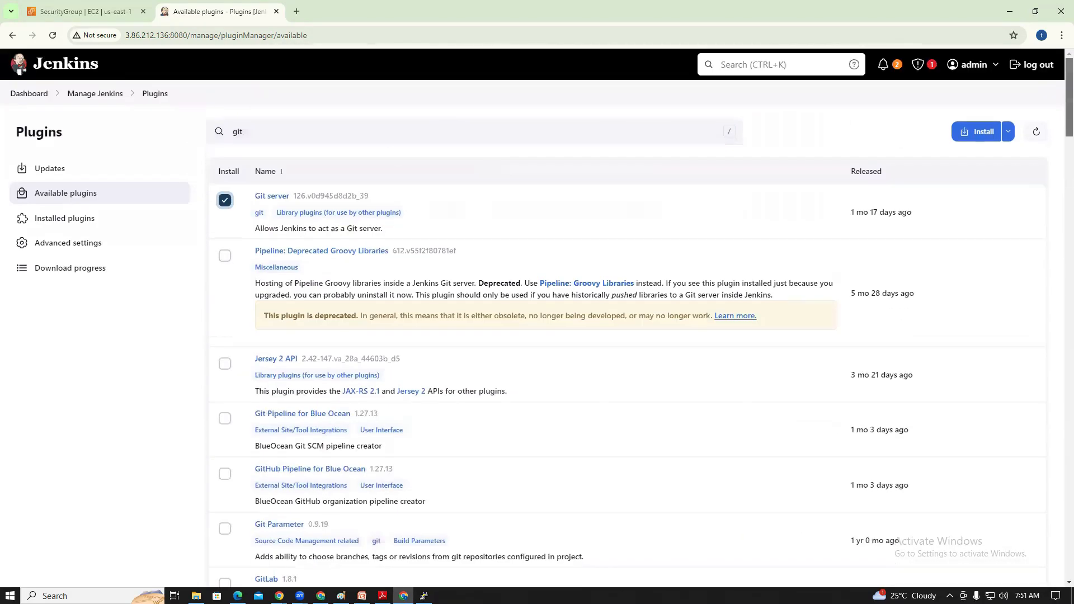
{"action": "left_click", "coordinate": [973, 142]}
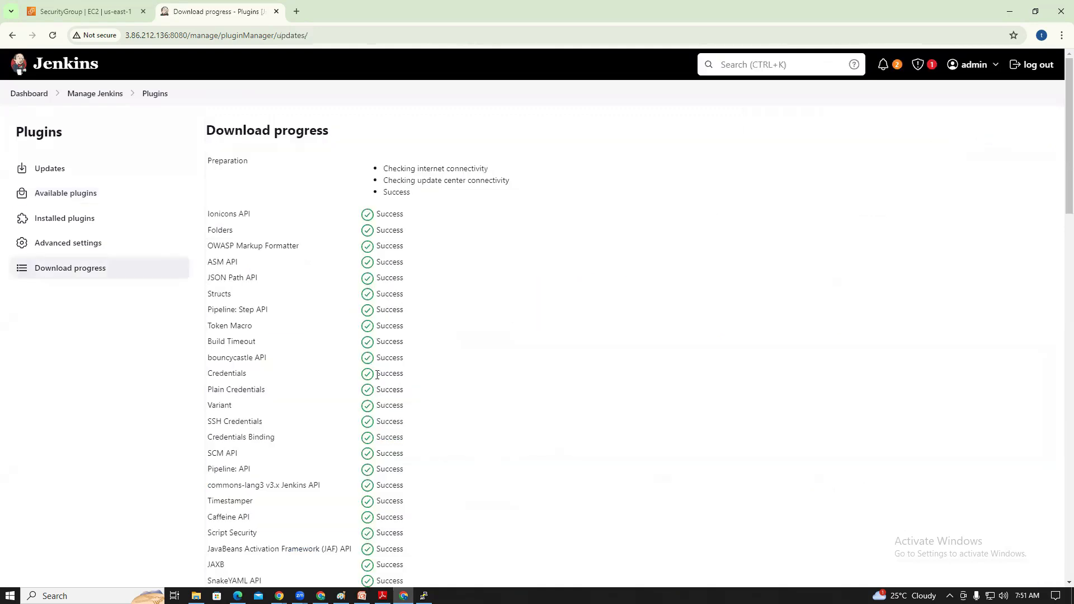
{"action": "scroll", "coordinate": [1056, 182], "scroll_direction": "down", "scroll_amount": 6}
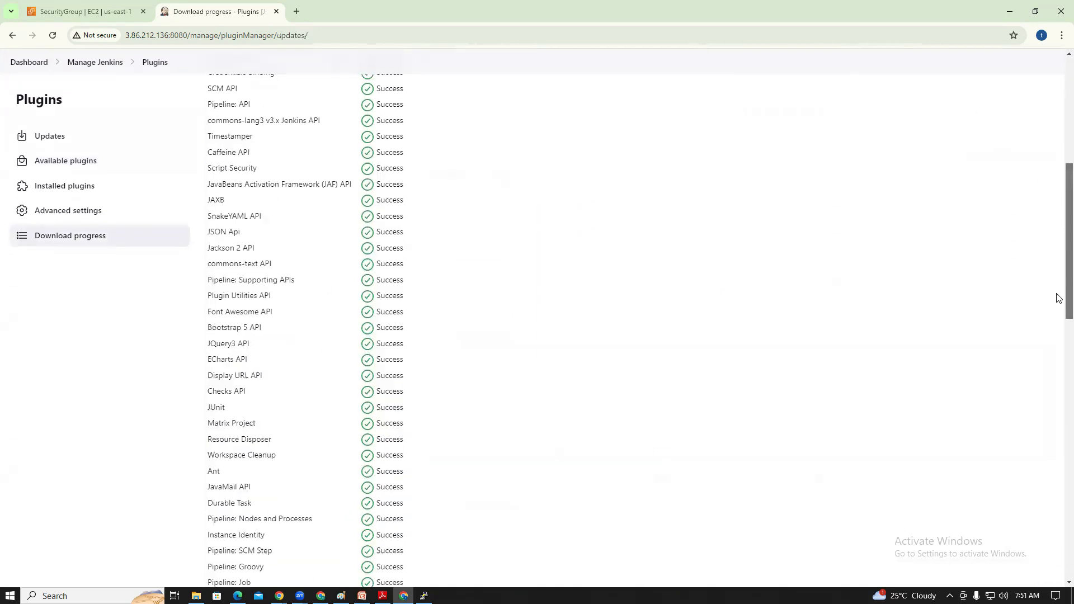
{"action": "scroll", "coordinate": [1059, 298], "scroll_direction": "down", "scroll_amount": 15}
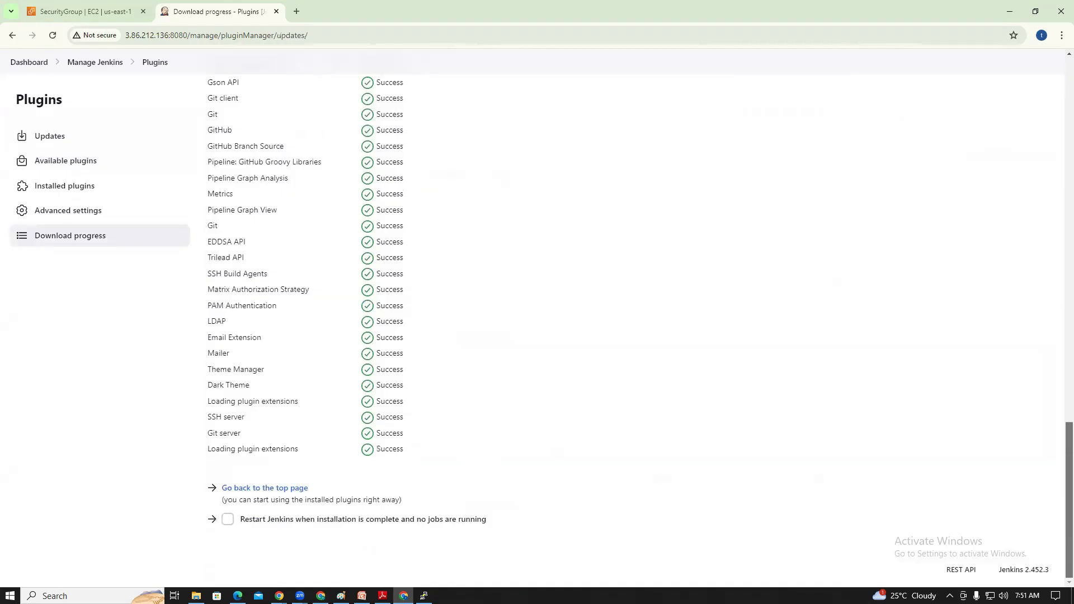
{"action": "scroll", "coordinate": [537, 319], "scroll_direction": "up", "scroll_amount": 20}
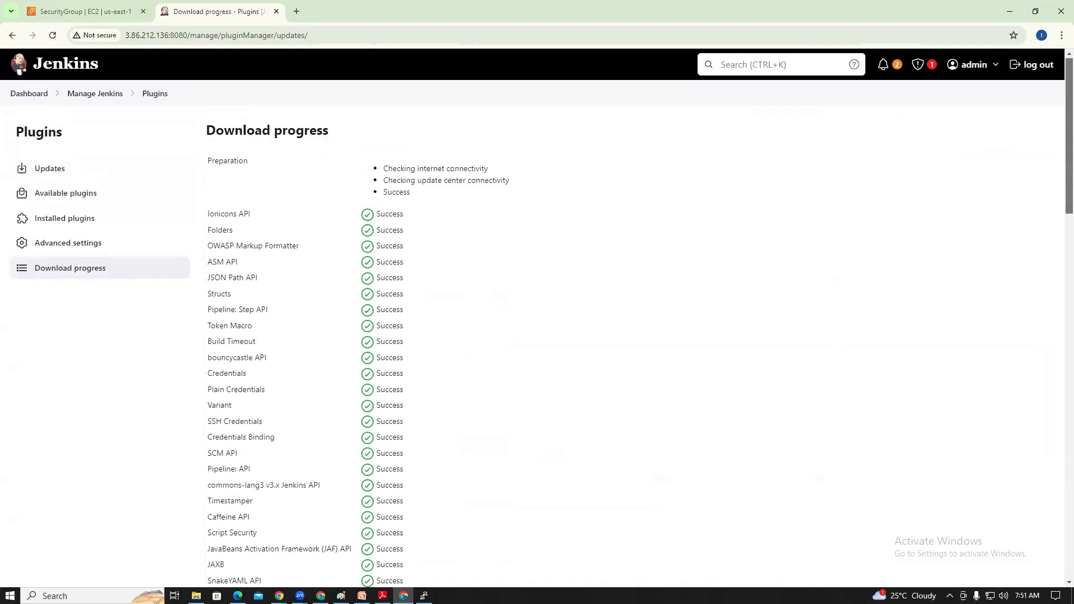
- Read through the PDF guide's Git plugin installation pages up to the "Configure Git on Jenkins GUI" section
{"action": "left_click", "coordinate": [383, 596]}
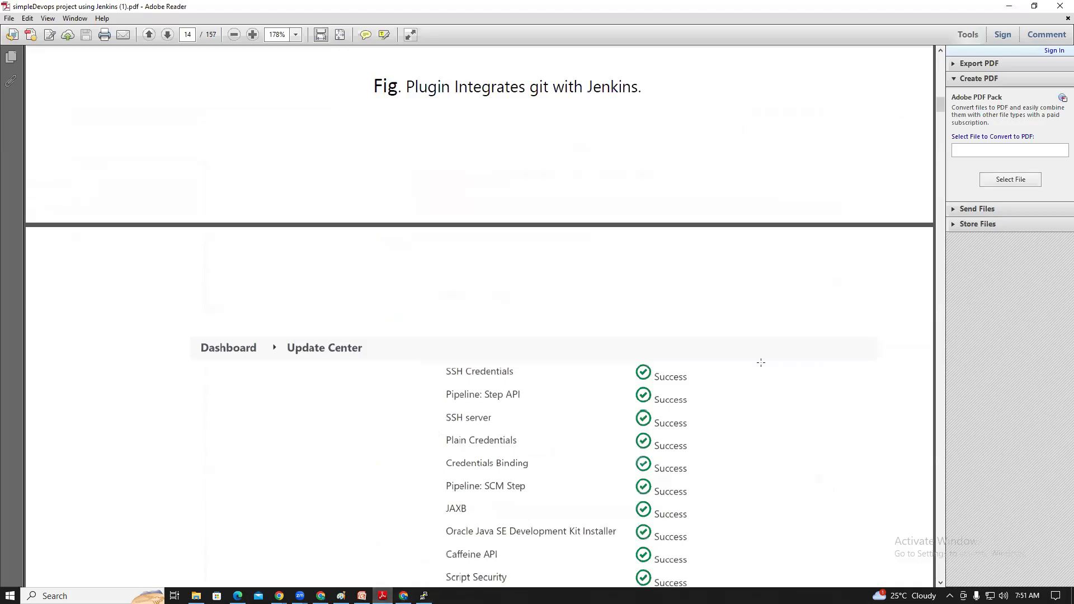
{"action": "left_click_drag", "start_coordinate": [943, 108], "coordinate": [943, 108]}
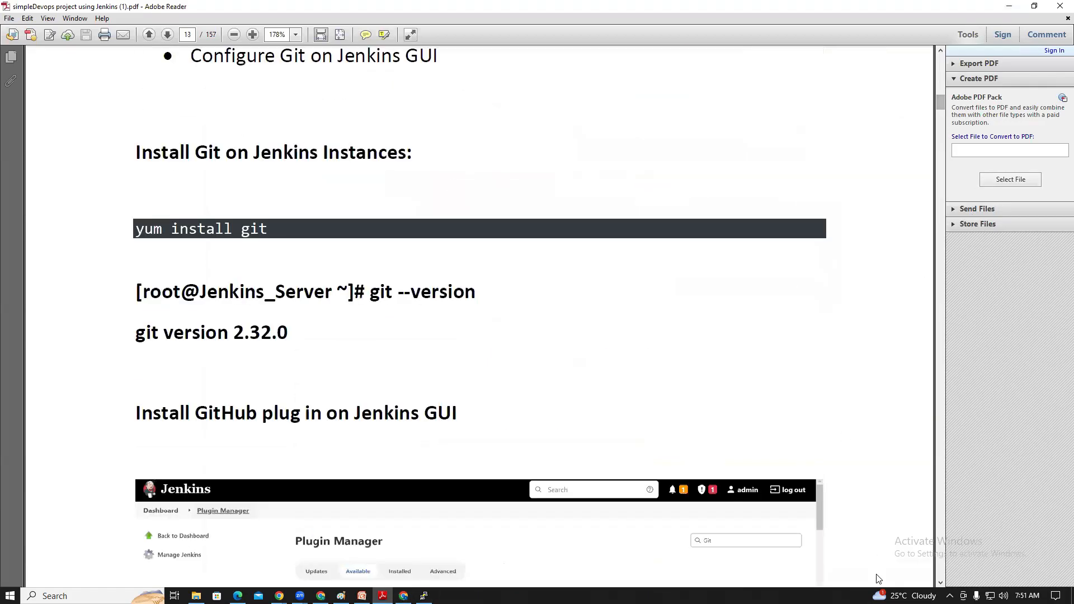
{"action": "left_click", "coordinate": [941, 583]}
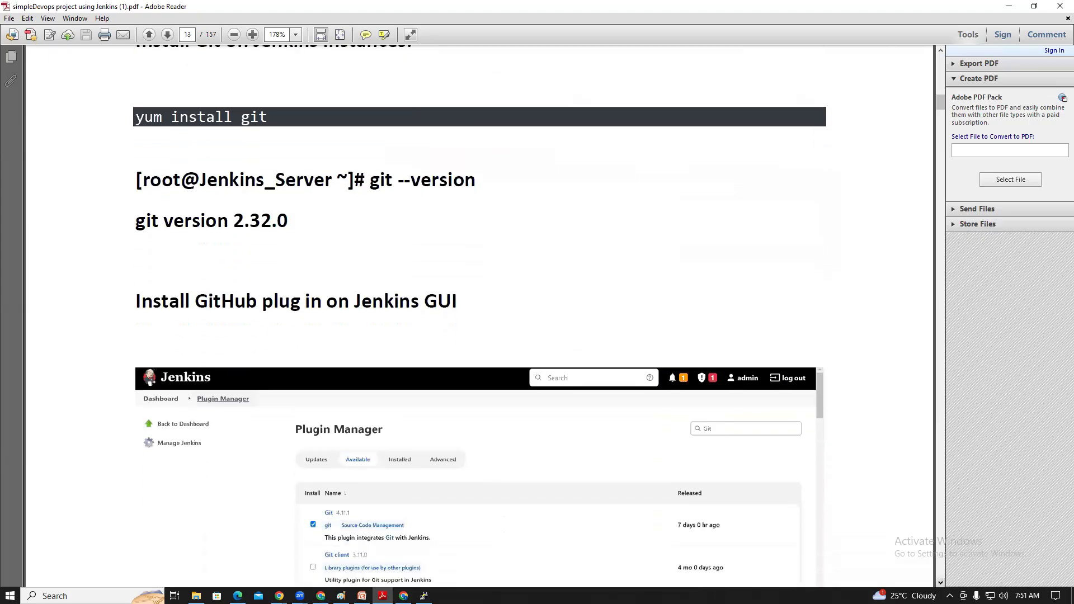
{"action": "left_click", "coordinate": [941, 583]}
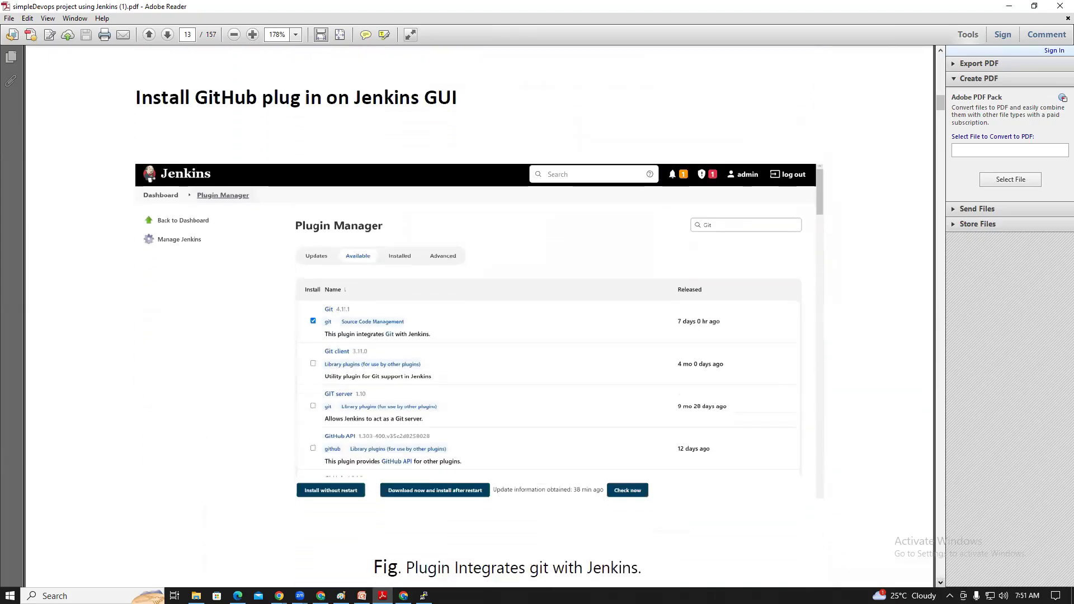
{"action": "left_click", "coordinate": [940, 583]}
{"action": "left_click", "coordinate": [941, 583]}
{"action": "left_click", "coordinate": [941, 583]}
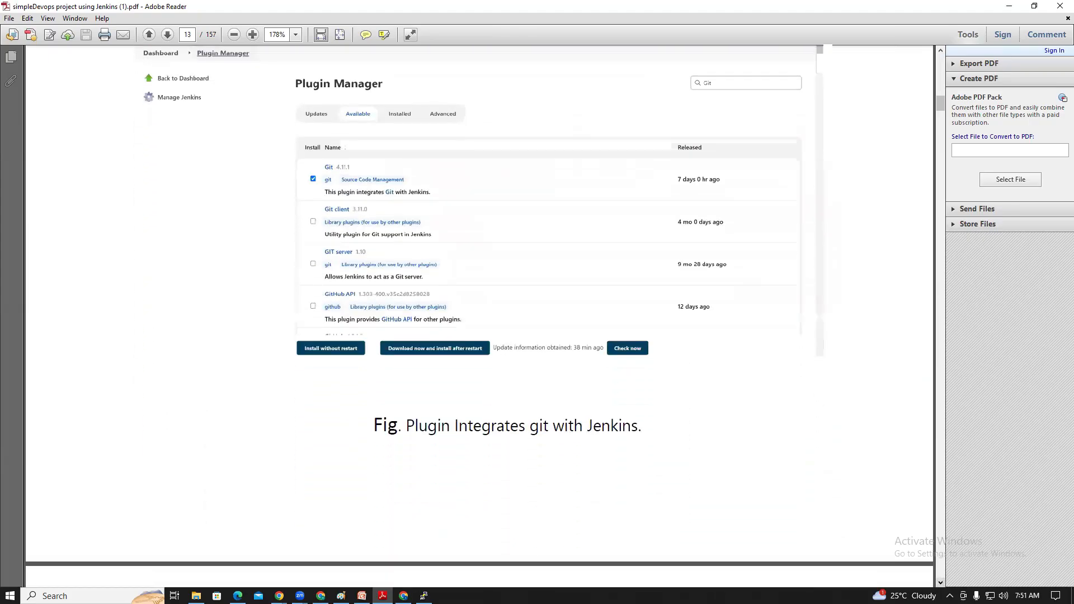
{"action": "scroll", "coordinate": [480, 316], "scroll_direction": "down", "scroll_amount": 13}
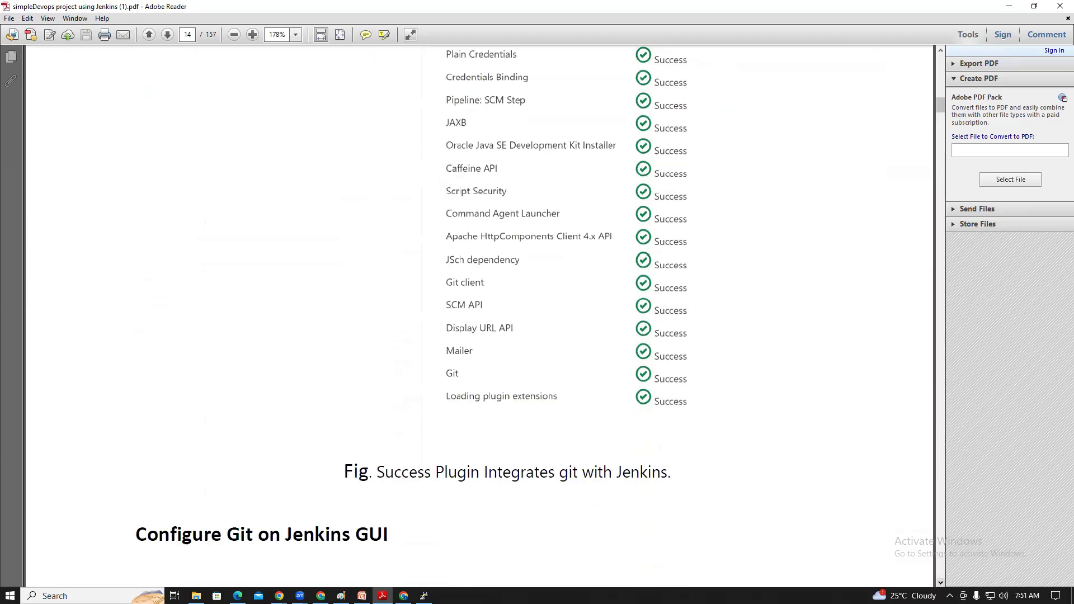
{"action": "left_click", "coordinate": [941, 583]}
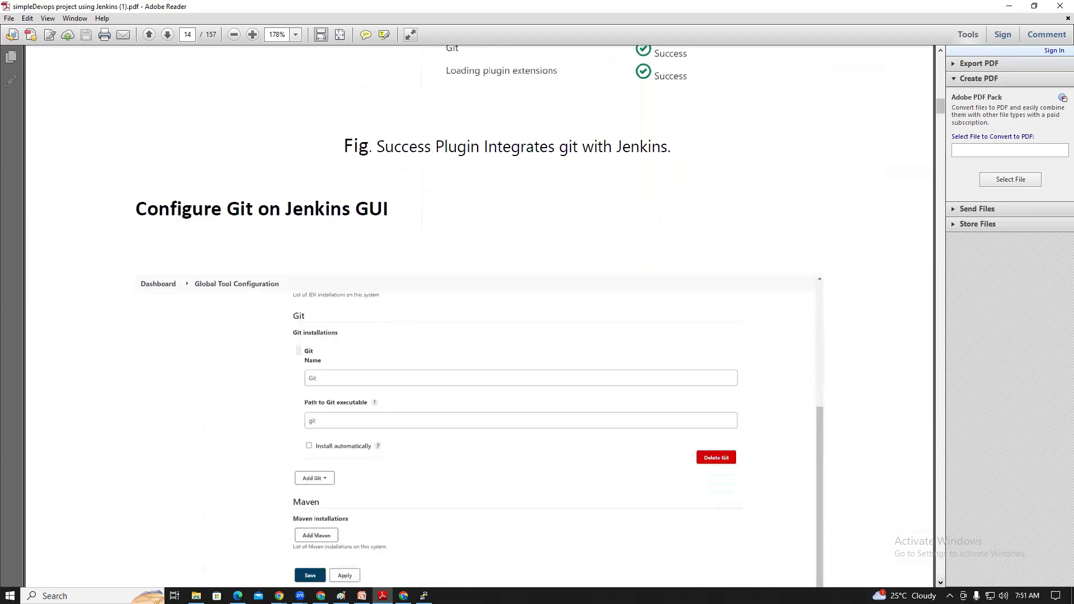
{"action": "scroll", "coordinate": [836, 583], "scroll_direction": "down", "scroll_amount": 1}
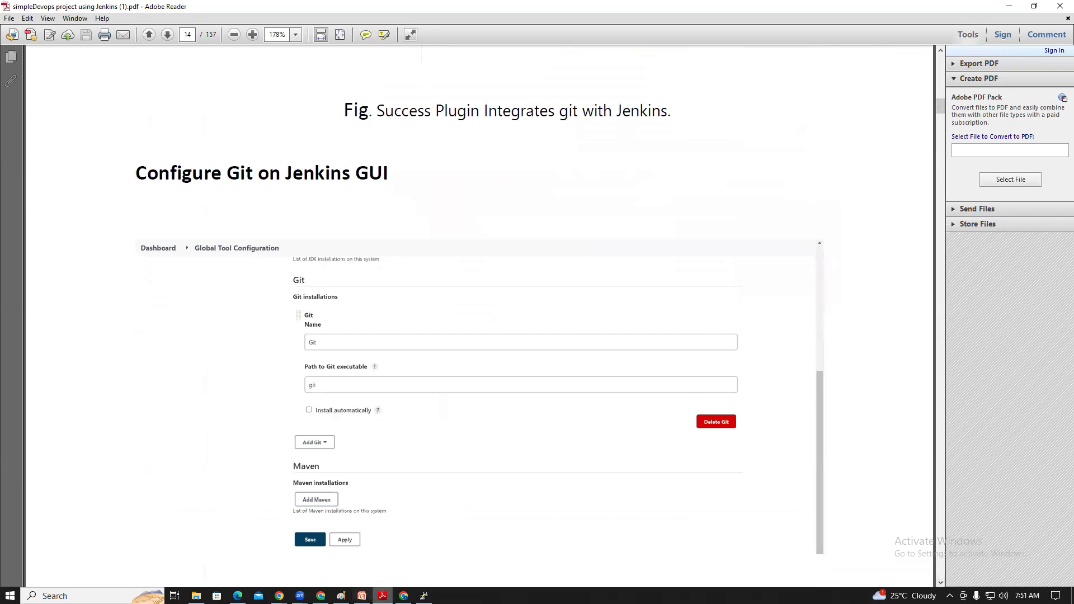
- Switch to Jenkins in the browser and open the System configuration page under Manage Jenkins
{"action": "left_click", "coordinate": [403, 595]}
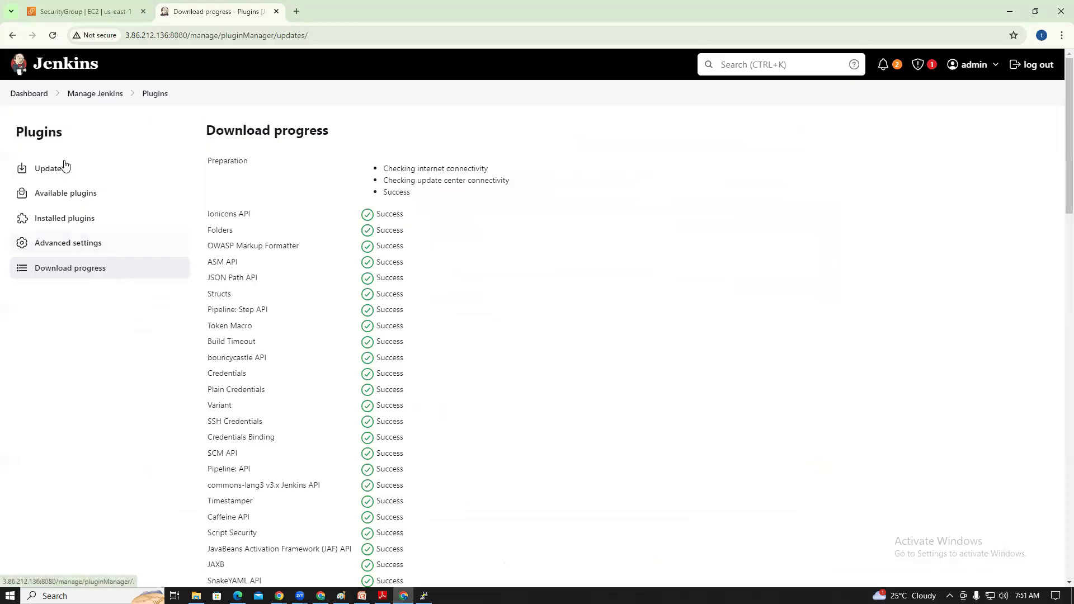
{"action": "left_click", "coordinate": [88, 98]}
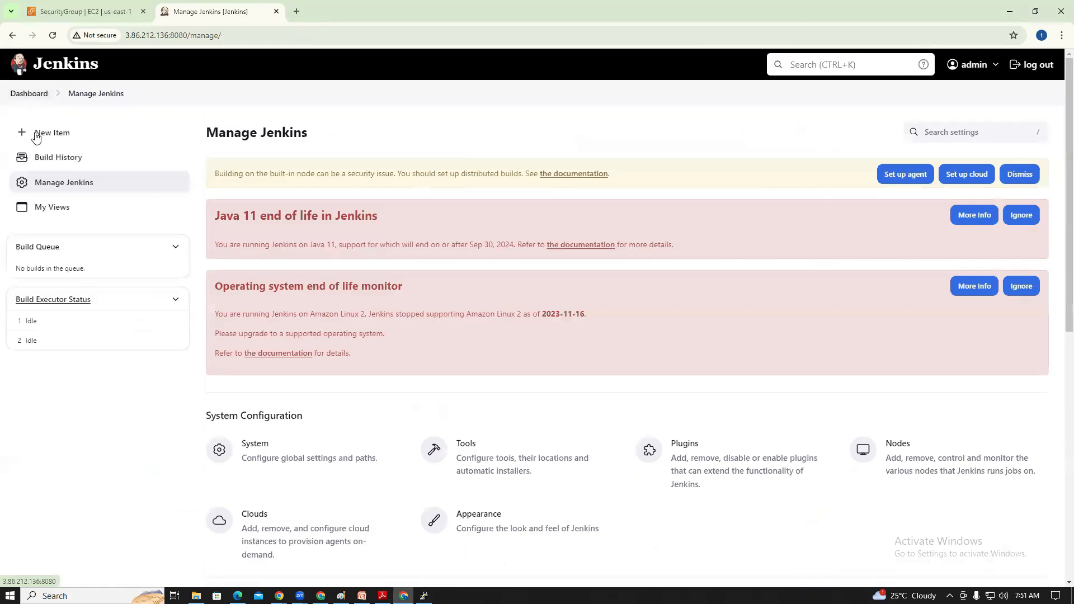
{"action": "left_click", "coordinate": [59, 188]}
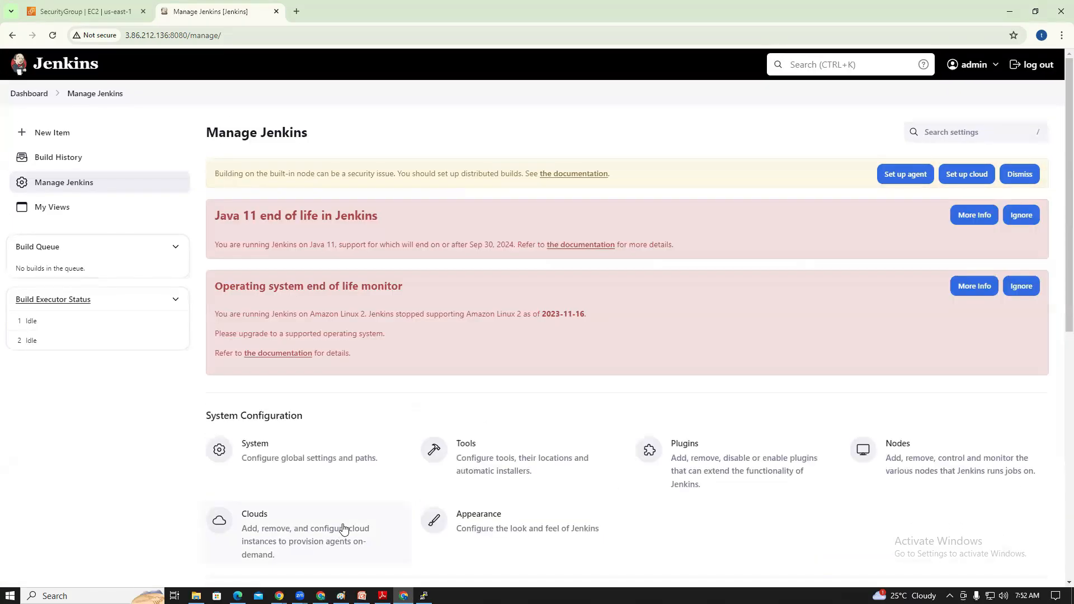
{"action": "left_click", "coordinate": [260, 448]}
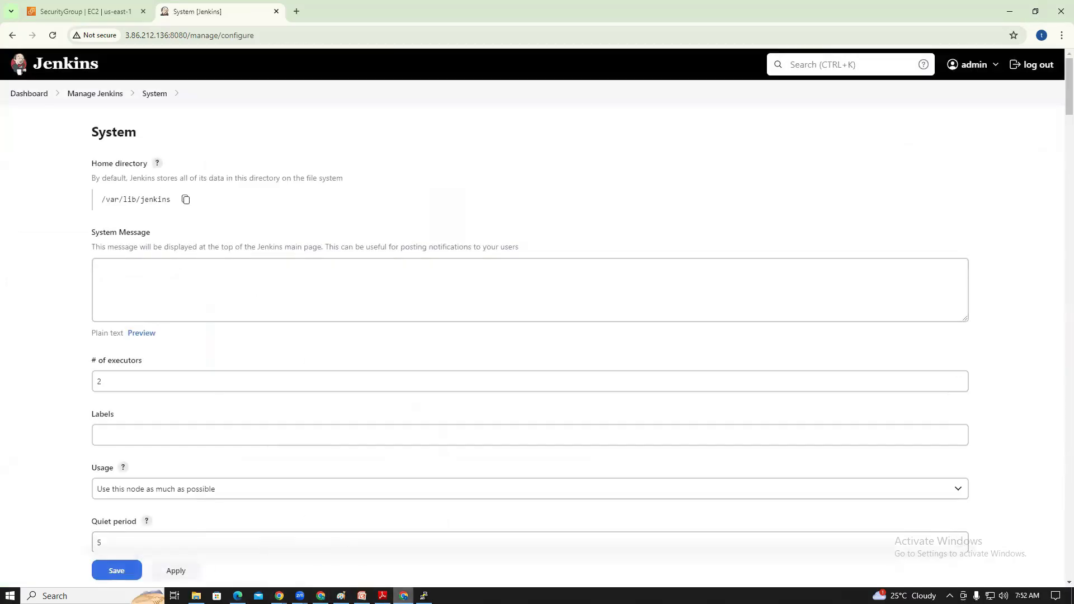
- Check the "Configure Git on Jenkins GUI" figure in the PDF guide and return to the Jenkins System settings
{"action": "left_click", "coordinate": [383, 596]}
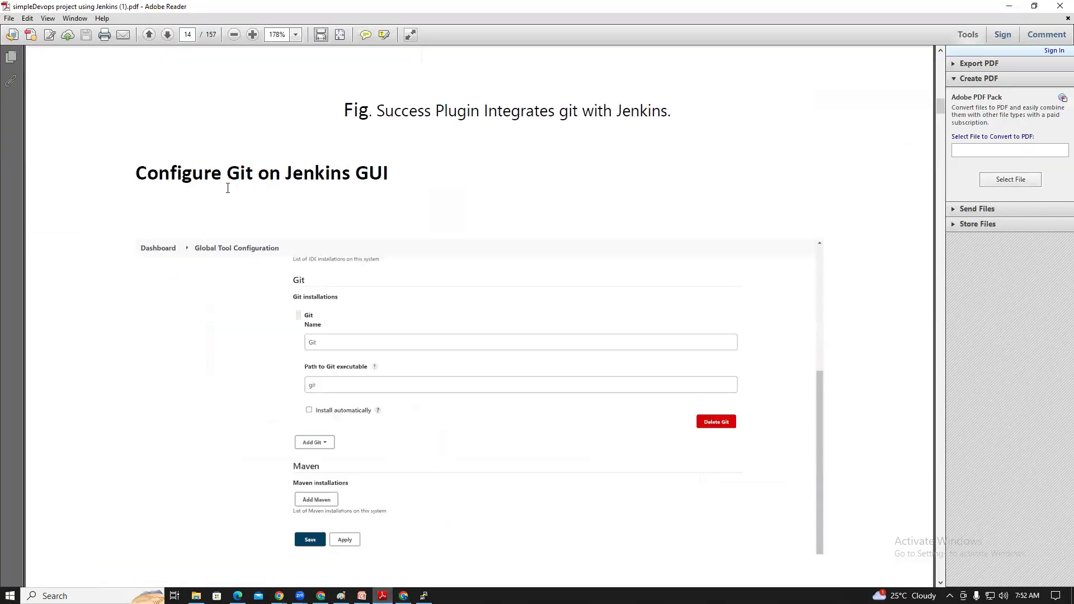
{"action": "double_click", "coordinate": [941, 12]}
{"action": "left_click", "coordinate": [572, 286]}
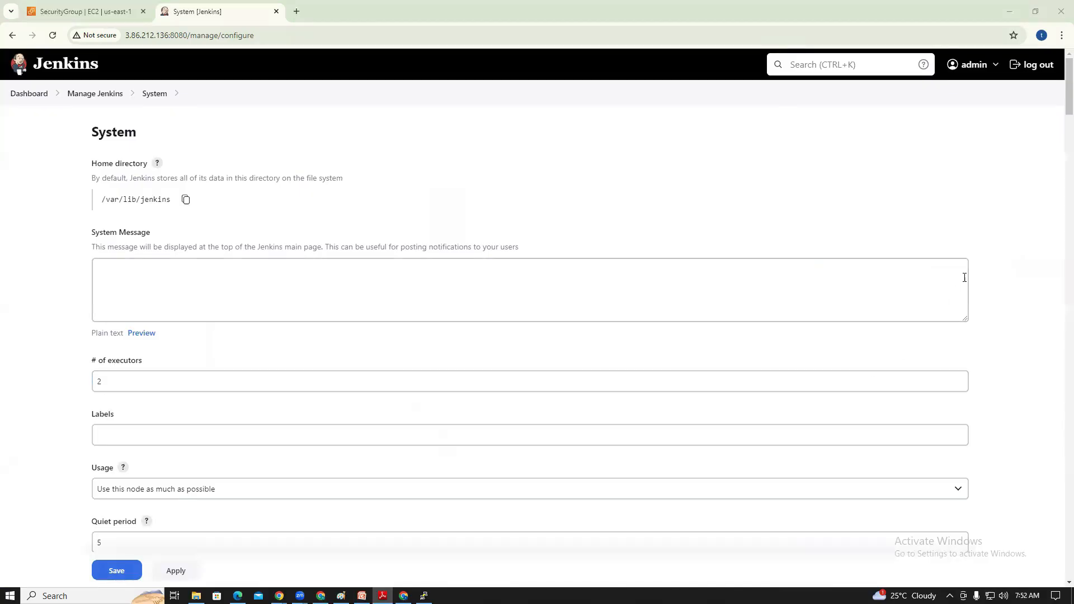
- Examine the Jenkins System settings for Git configuration, including the Git plugin and GitHub sections
{"action": "scroll", "coordinate": [1058, 128], "scroll_direction": "down", "scroll_amount": 8}
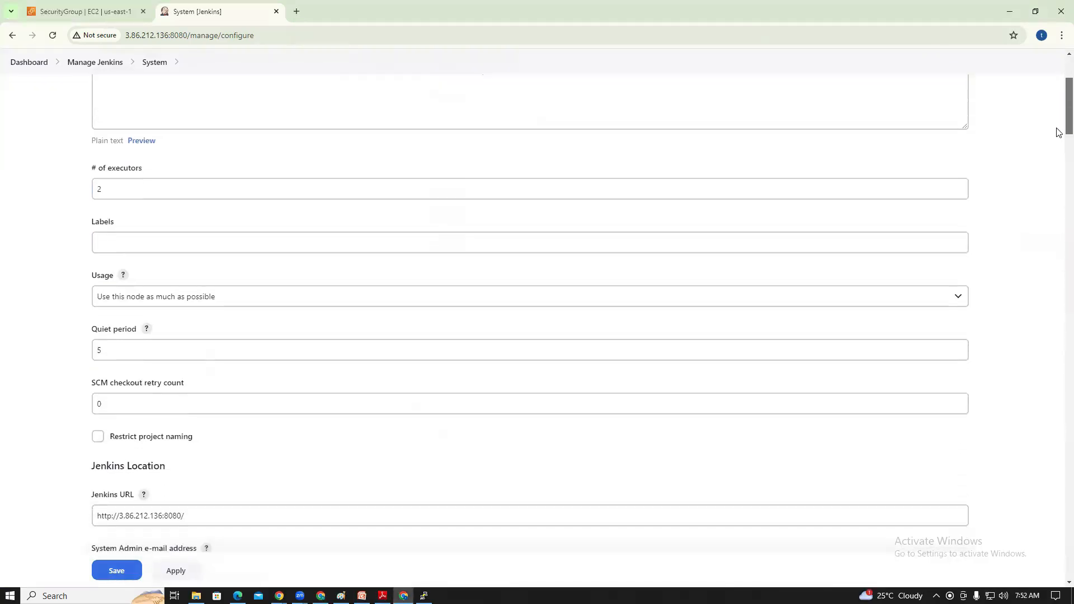
{"action": "scroll", "coordinate": [1058, 156], "scroll_direction": "down", "scroll_amount": 6}
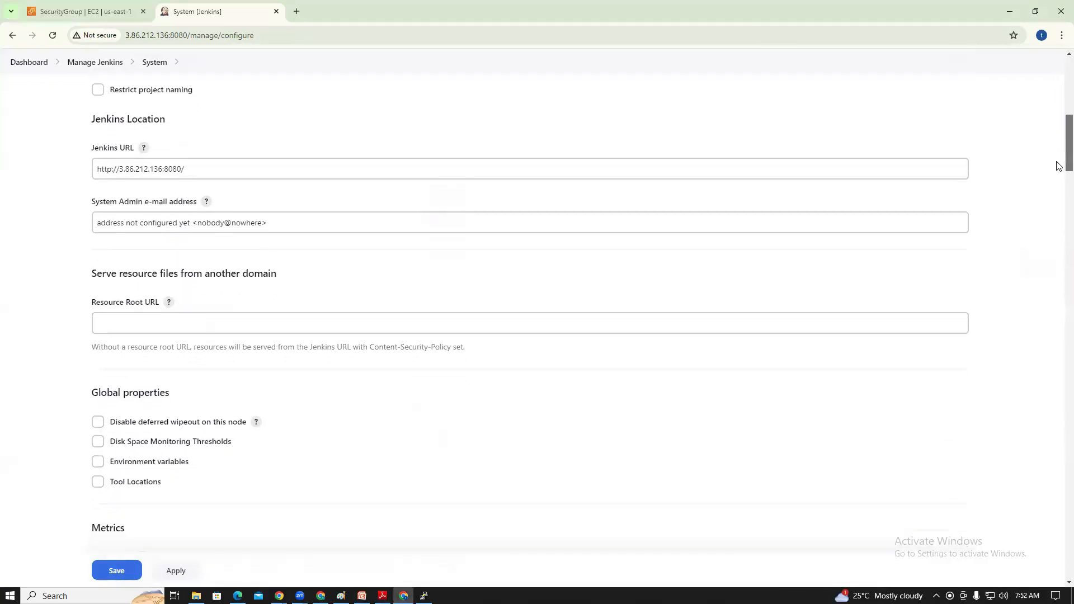
{"action": "scroll", "coordinate": [1058, 191], "scroll_direction": "down", "scroll_amount": 4}
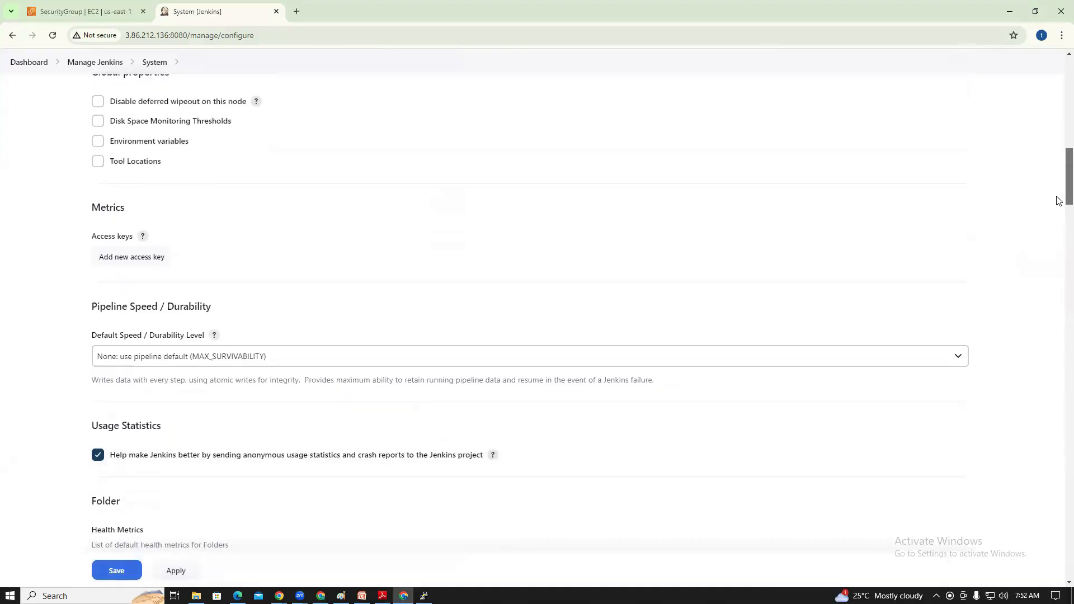
{"action": "scroll", "coordinate": [1059, 219], "scroll_direction": "down", "scroll_amount": 12}
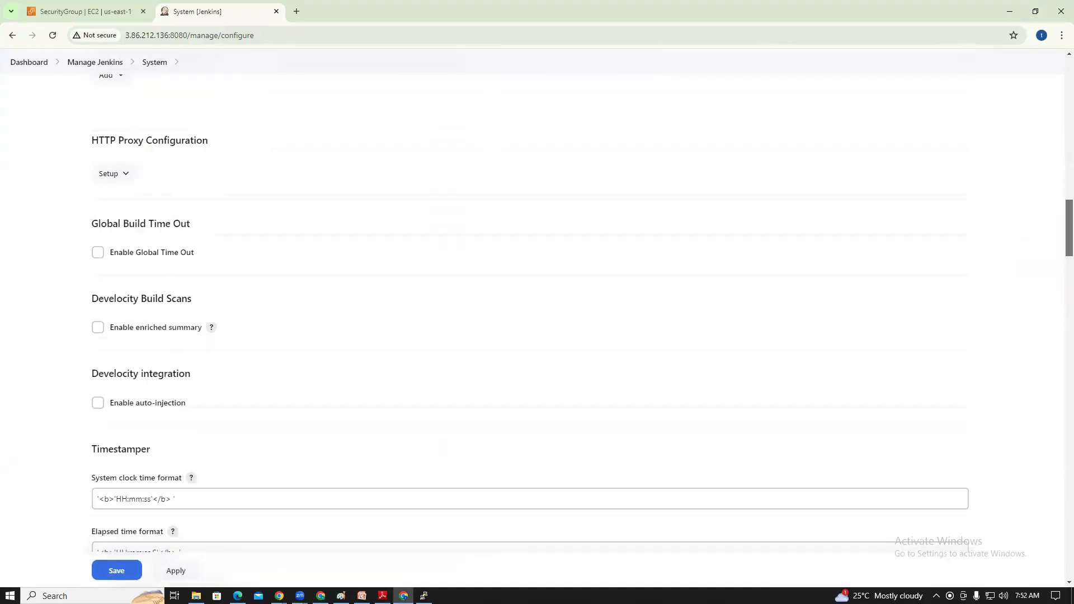
{"action": "scroll", "coordinate": [537, 319], "scroll_direction": "down", "scroll_amount": 4}
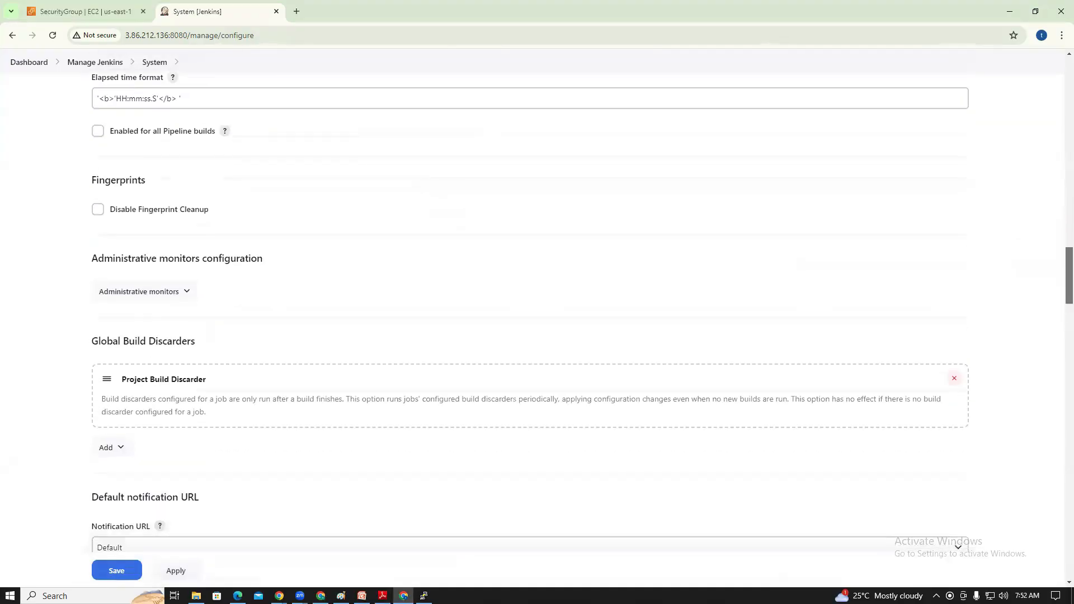
{"action": "scroll", "coordinate": [192, 569], "scroll_direction": "down", "scroll_amount": 8}
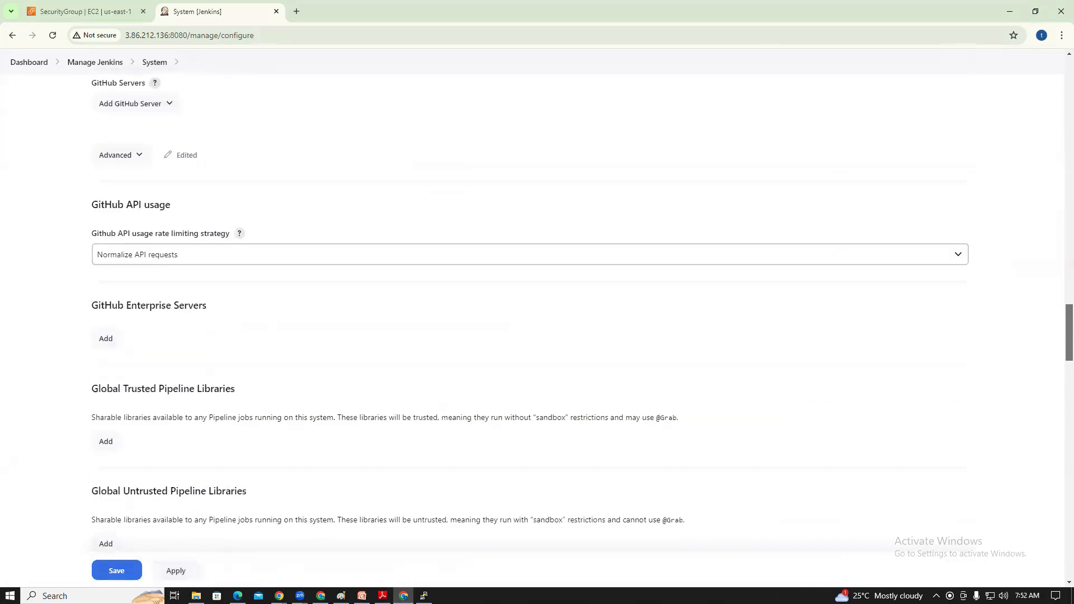
{"action": "scroll", "coordinate": [529, 330], "scroll_direction": "down", "scroll_amount": 8}
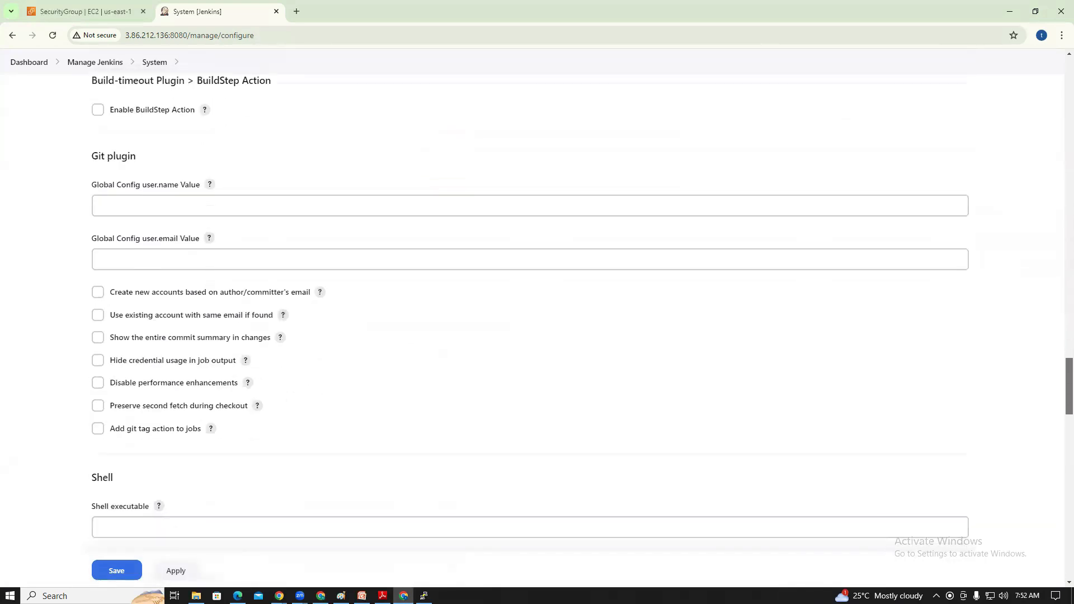
{"action": "scroll", "coordinate": [529, 313], "scroll_direction": "down", "scroll_amount": 10}
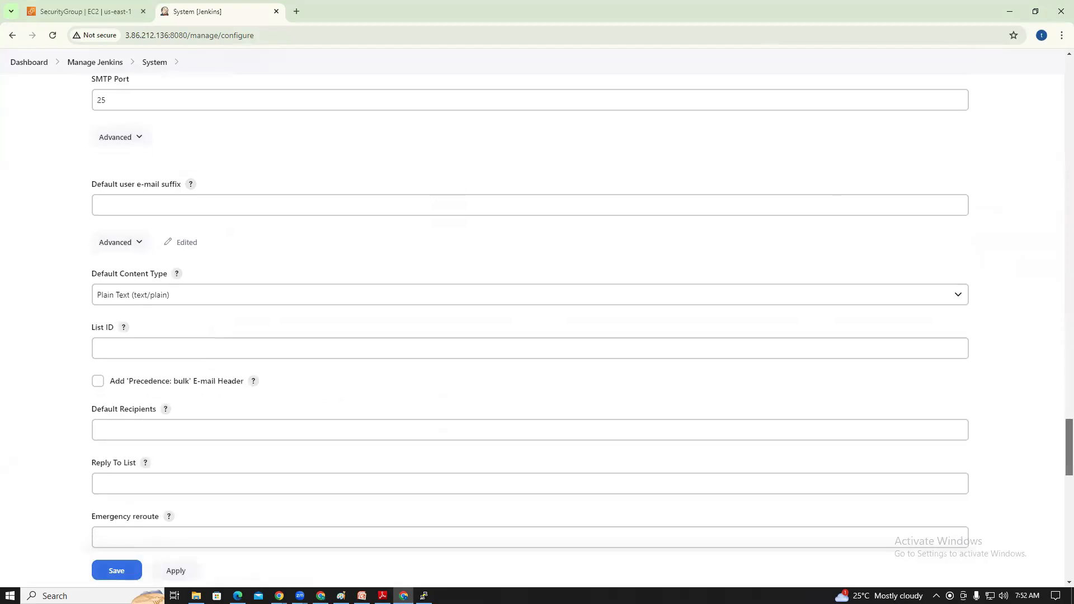
{"action": "scroll", "coordinate": [529, 313], "scroll_direction": "up", "scroll_amount": 2}
{"action": "scroll", "coordinate": [530, 316], "scroll_direction": "down", "scroll_amount": 10}
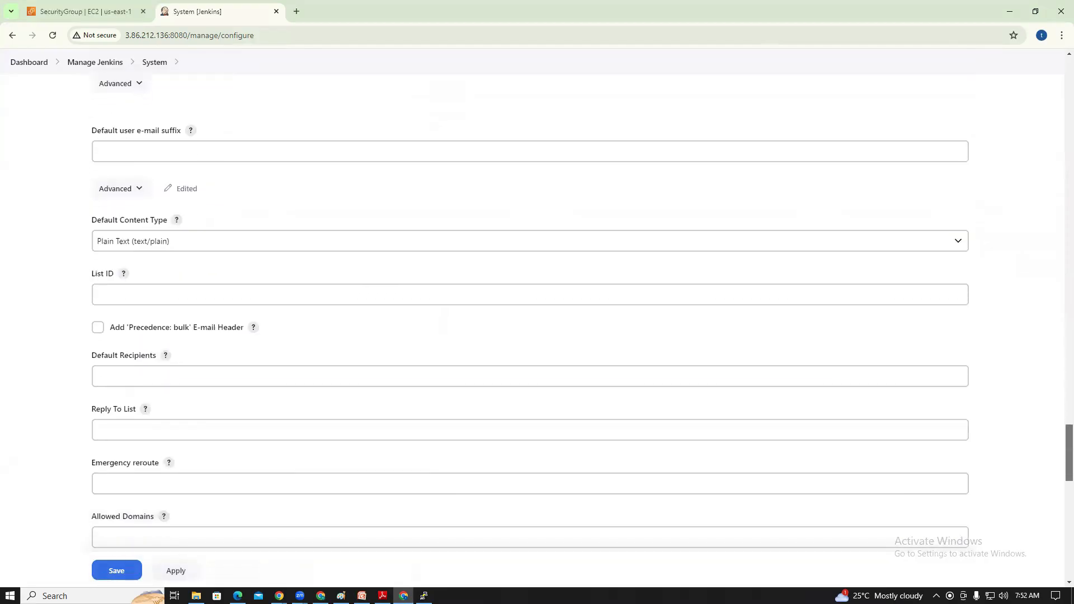
{"action": "scroll", "coordinate": [530, 315], "scroll_direction": "down", "scroll_amount": 10}
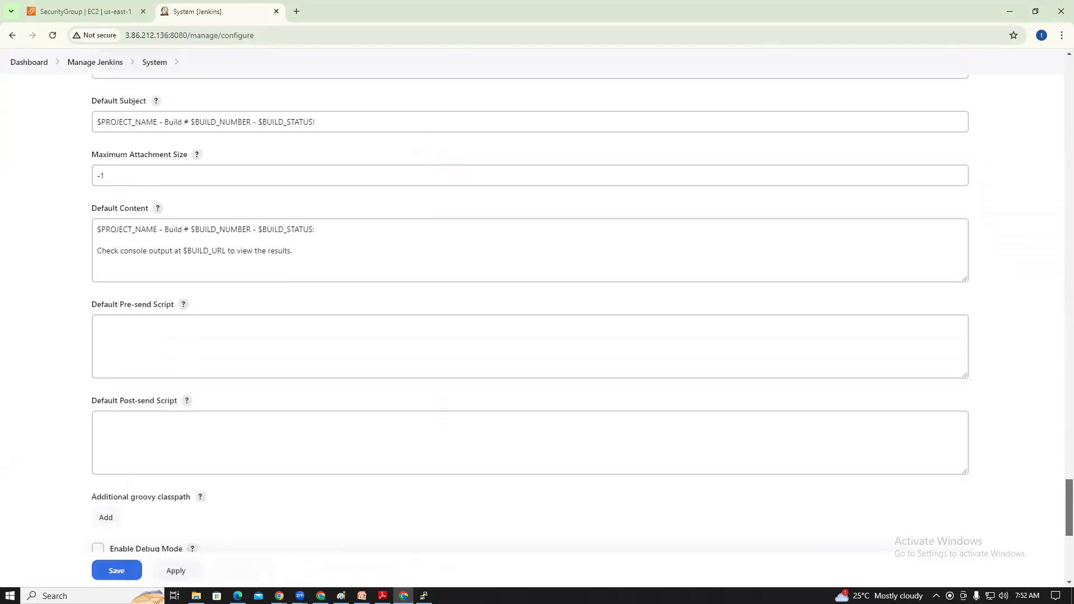
{"action": "scroll", "coordinate": [530, 316], "scroll_direction": "up", "scroll_amount": 20}
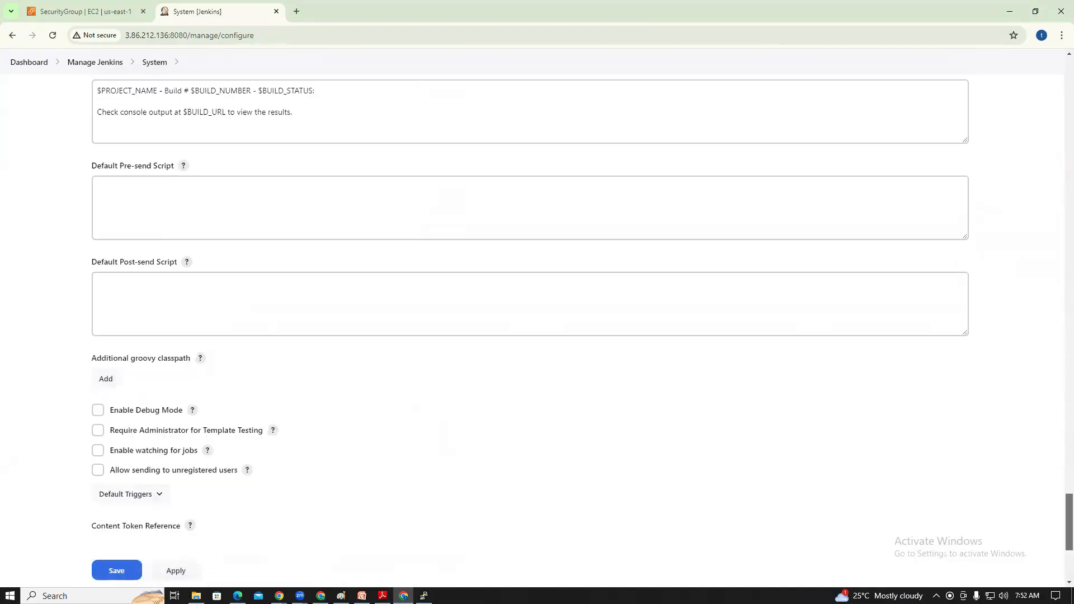
{"action": "scroll", "coordinate": [530, 316], "scroll_direction": "up", "scroll_amount": 1}
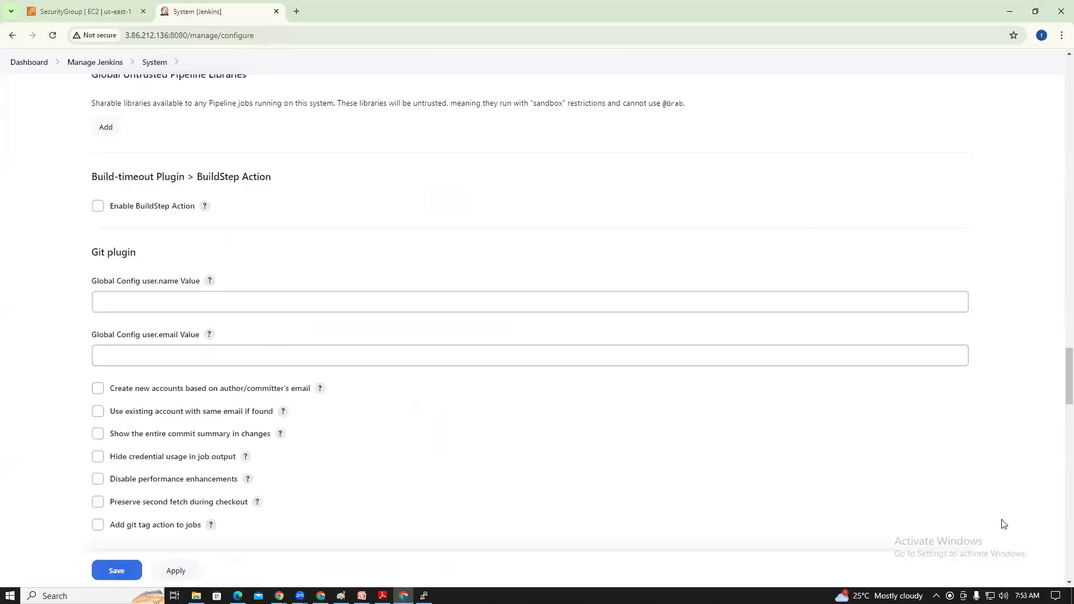
{"action": "left_click_drag", "start_coordinate": [1068, 384], "coordinate": [1068, 310]}
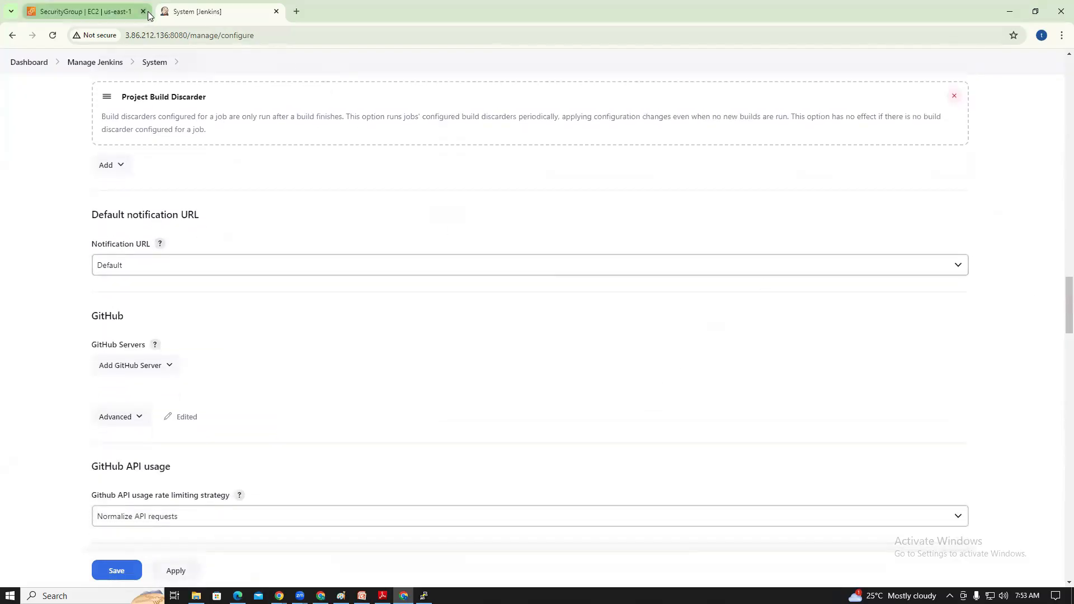
- Leave the System settings and open the Tools configuration page under Manage Jenkins
{"action": "left_click", "coordinate": [96, 66]}
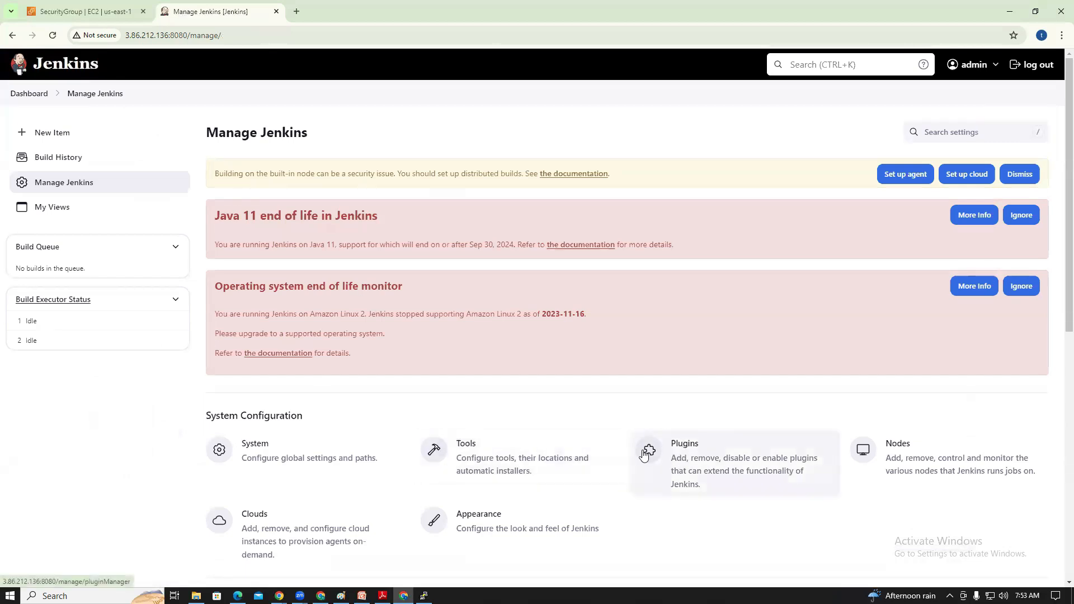
{"action": "left_click", "coordinate": [484, 450]}
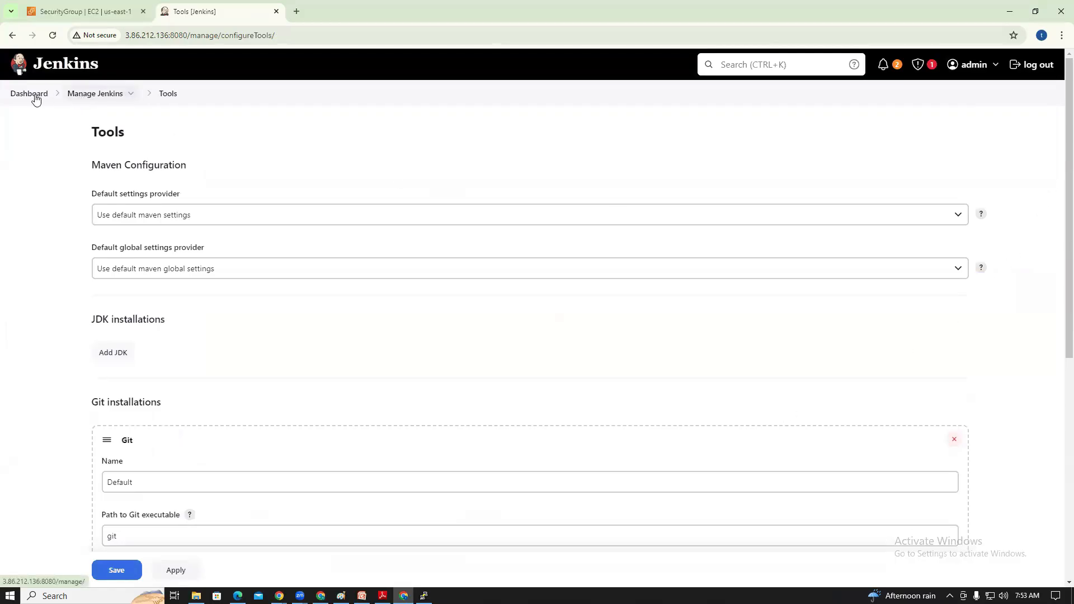
{"action": "left_click", "coordinate": [82, 95]}
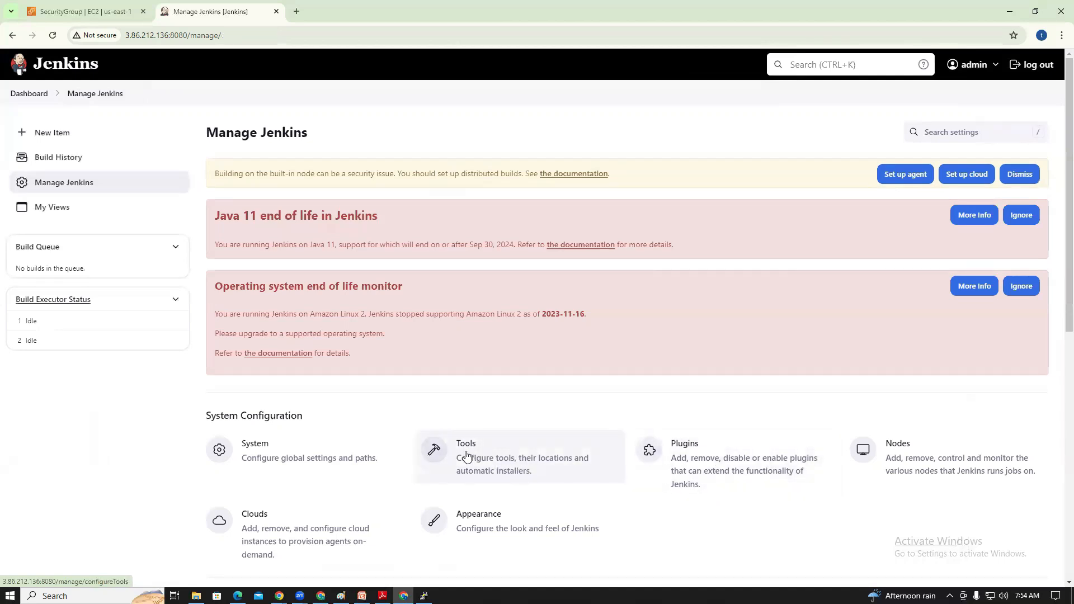
{"action": "left_click", "coordinate": [486, 457]}
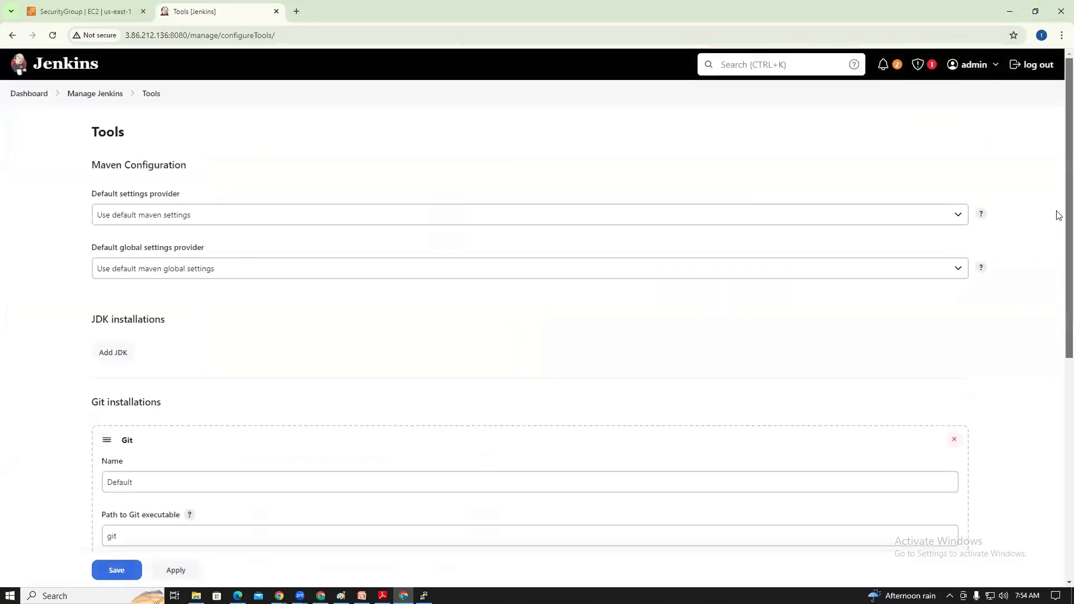
- Set the name of the Git installation to "git", compare it with the guide and save the Tools configuration
{"action": "left_click_drag", "start_coordinate": [1057, 220], "coordinate": [1056, 346]}
{"action": "left_click", "coordinate": [138, 243]}
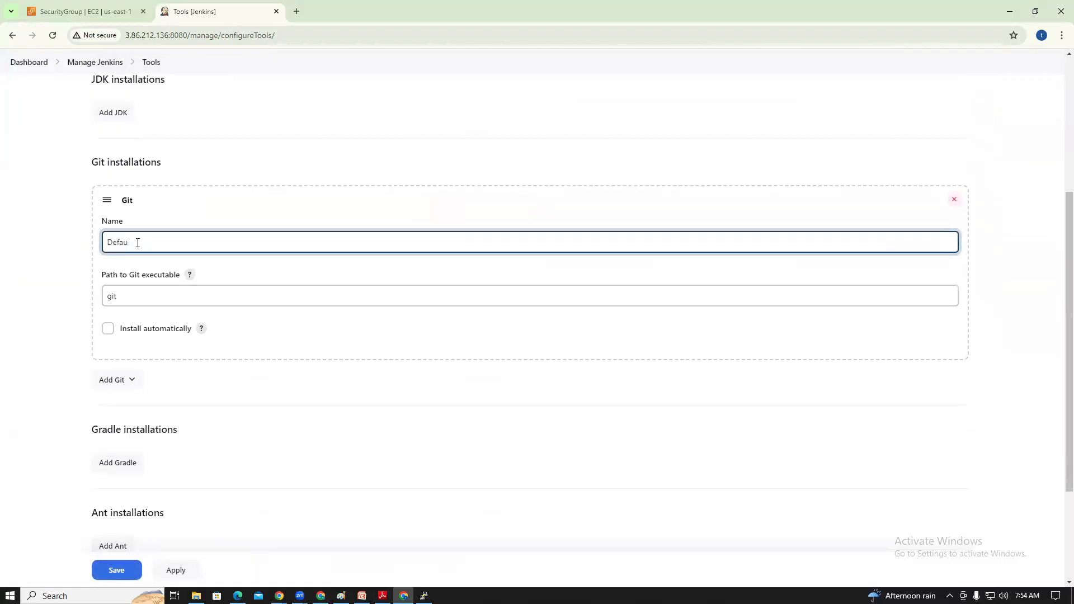
{"action": "key", "text": "BackSpace"}
{"action": "key", "text": "BackSpace"}
{"action": "key", "text": "BackSpace"}
{"action": "key", "text": "BackSpace"}
{"action": "key", "text": "BackSpace"}
{"action": "type", "text": "g"}
{"action": "left_click_drag", "start_coordinate": [1057, 223], "coordinate": [1059, 284]}
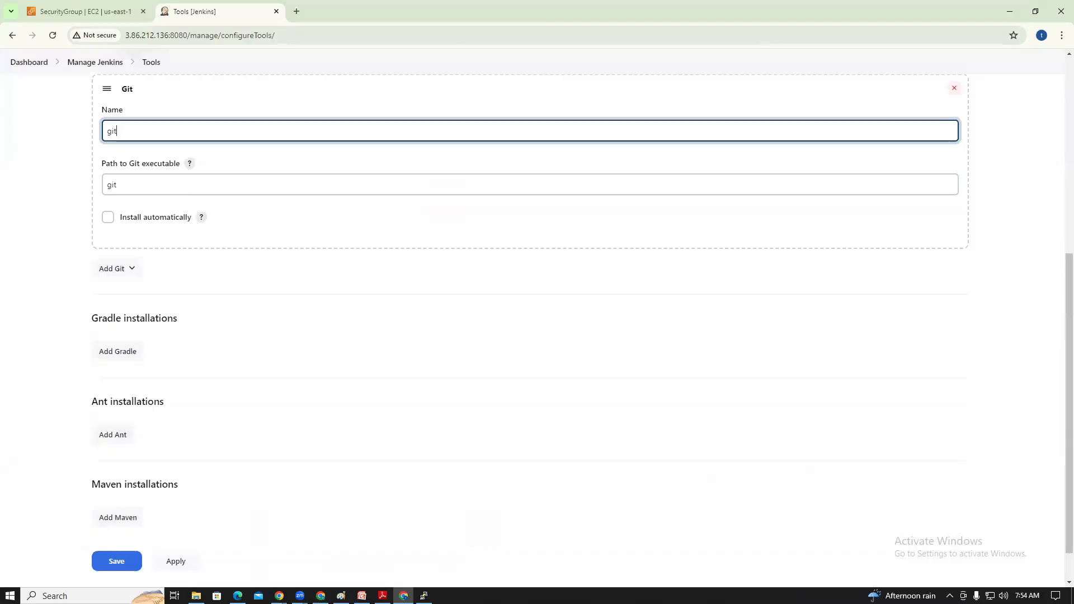
{"action": "key", "text": "alt+Tab"}
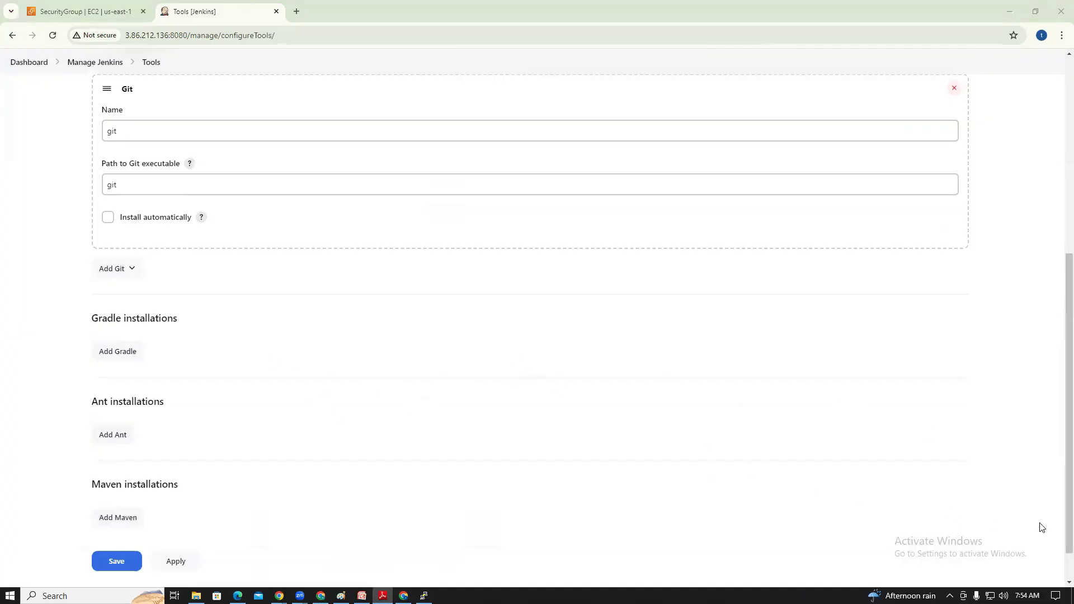
{"action": "left_click", "coordinate": [127, 562]}
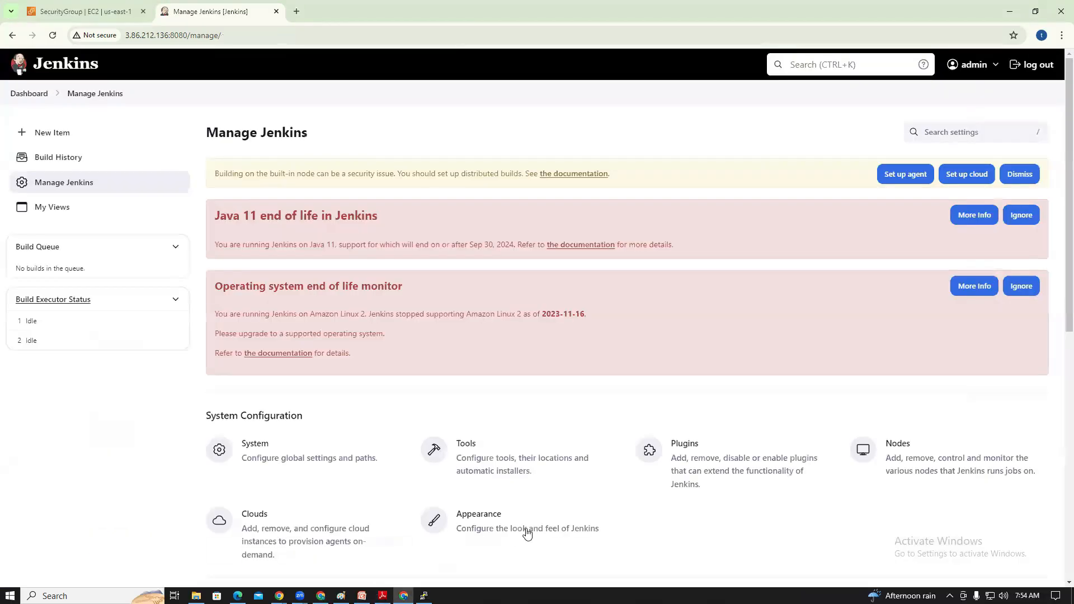
- Review the saved Git installation in the Tools configuration, apply the settings and return to the Jenkins dashboard
{"action": "left_click", "coordinate": [469, 444]}
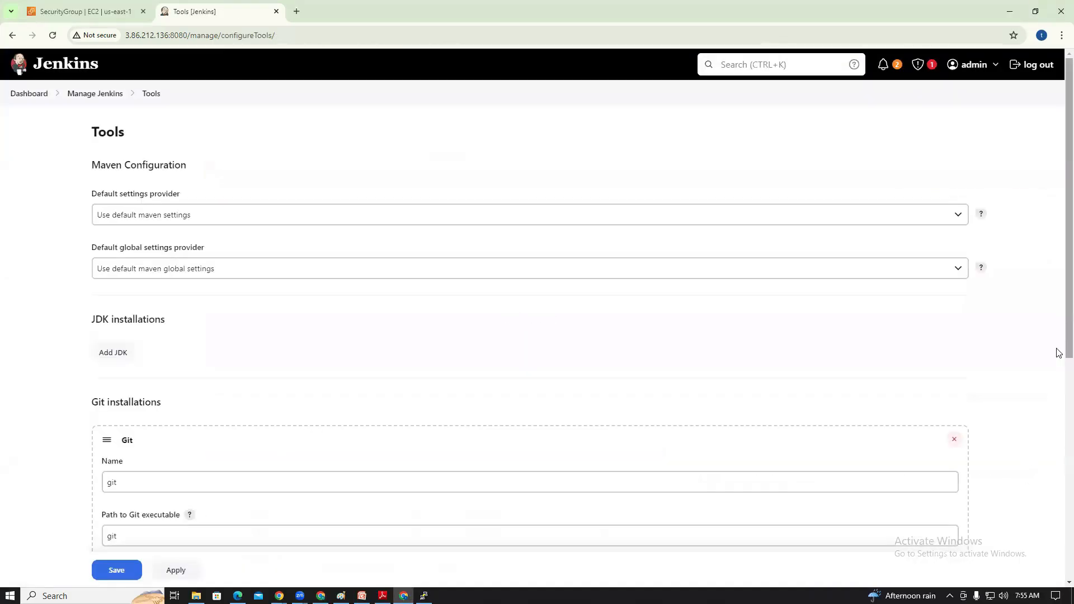
{"action": "left_click_drag", "start_coordinate": [1059, 346], "coordinate": [1059, 452]}
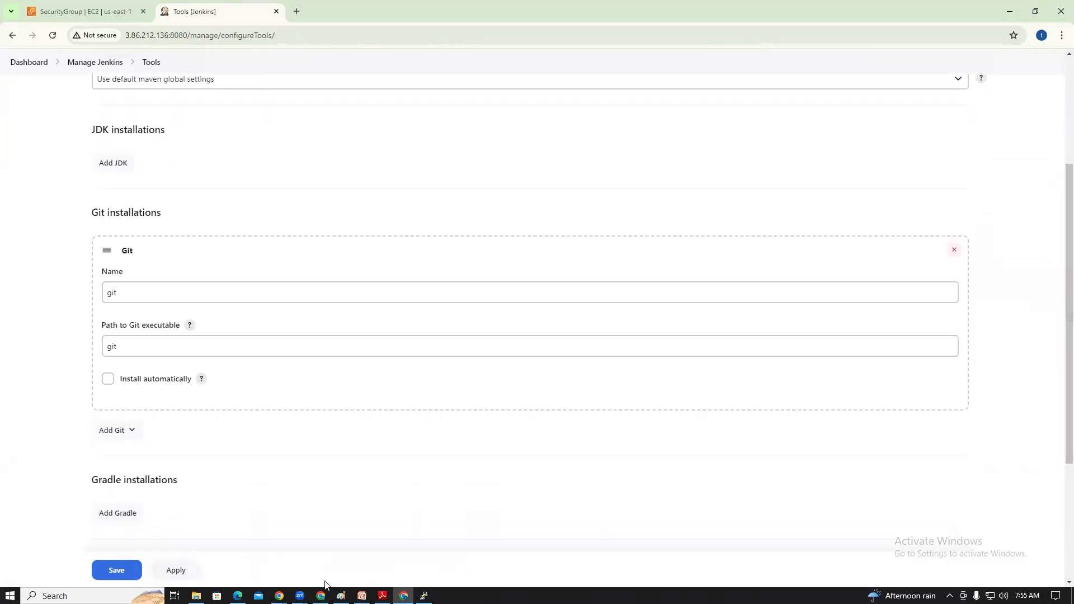
{"action": "left_click", "coordinate": [175, 570]}
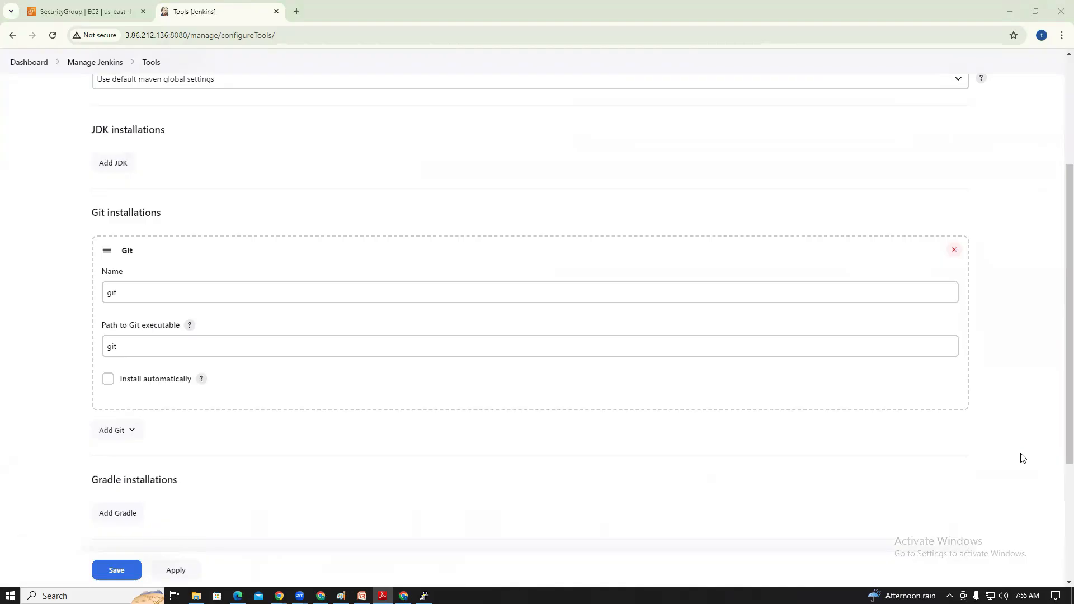
{"action": "left_click_drag", "start_coordinate": [1058, 343], "coordinate": [1057, 216]}
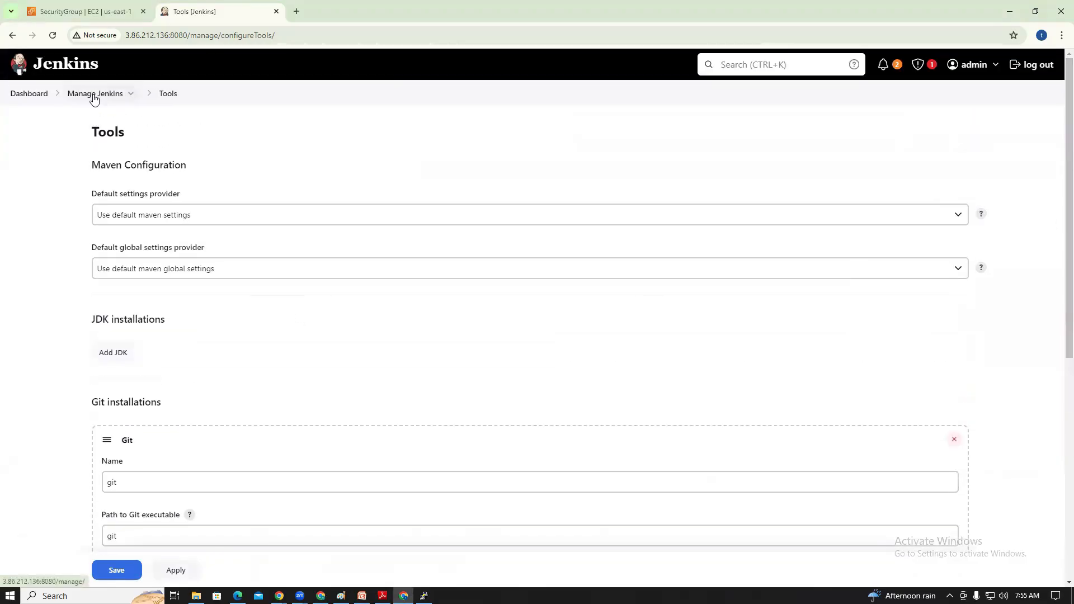
{"action": "left_click", "coordinate": [33, 95]}
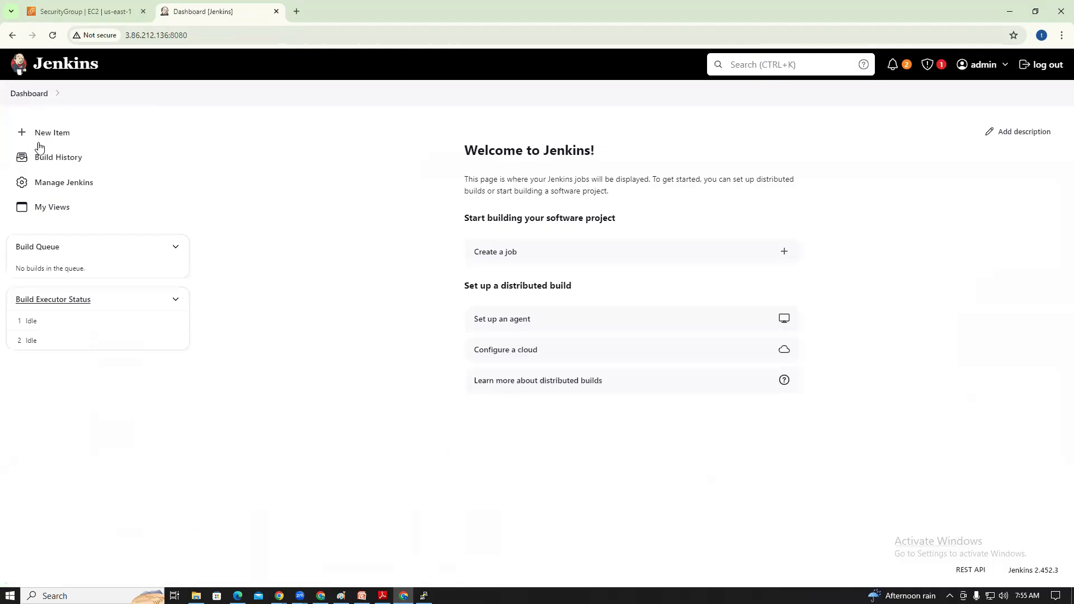